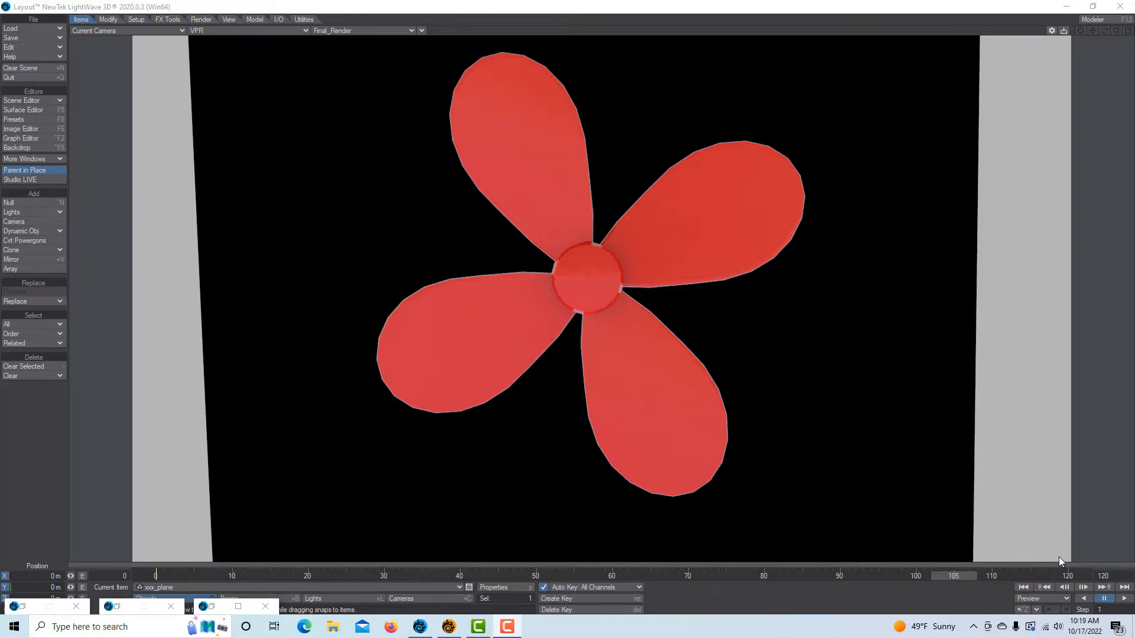
# Clear the current scene in Layout
pyautogui.click(42, 70)
pyautogui.click(286, 334)
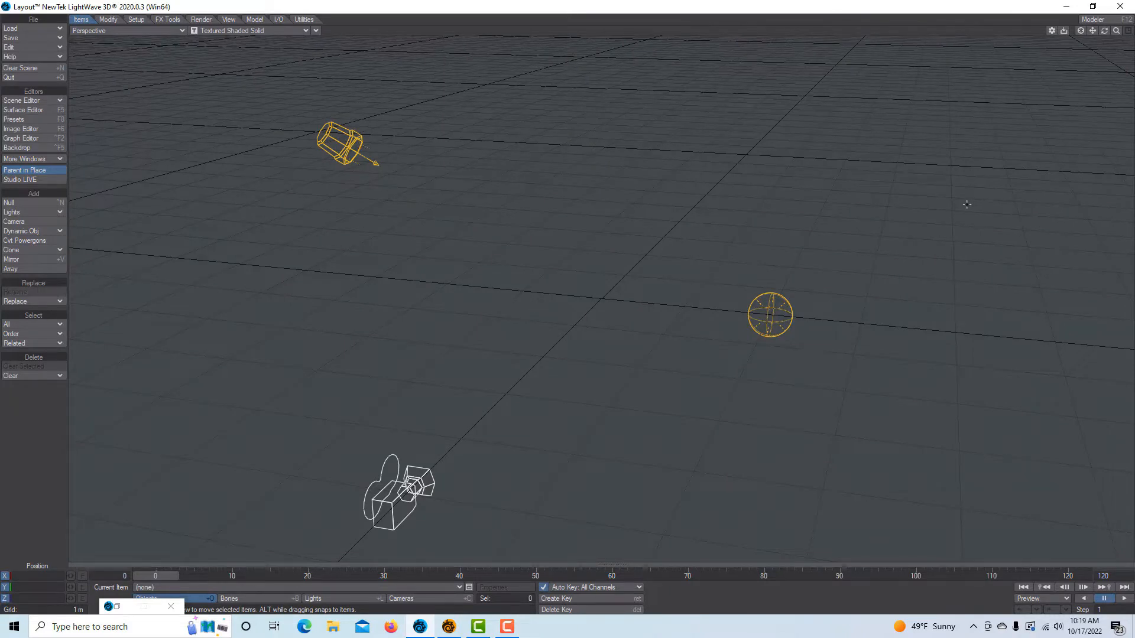
# Switch to Modeler, close all open objects and drop the active Box tool
pyautogui.click(1101, 22)
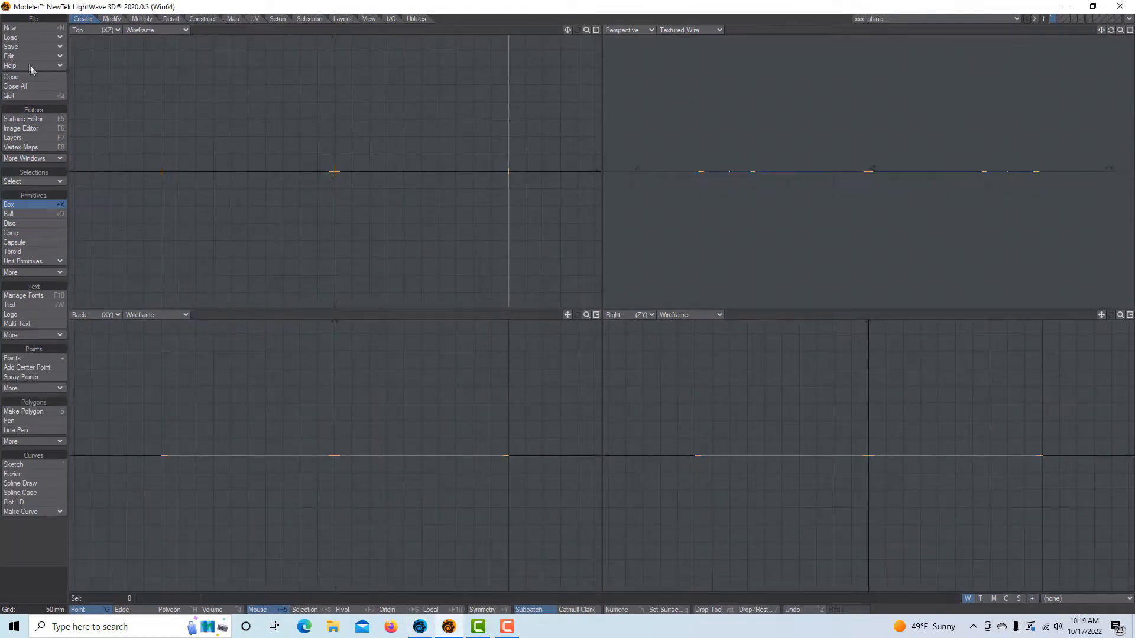
pyautogui.click(27, 87)
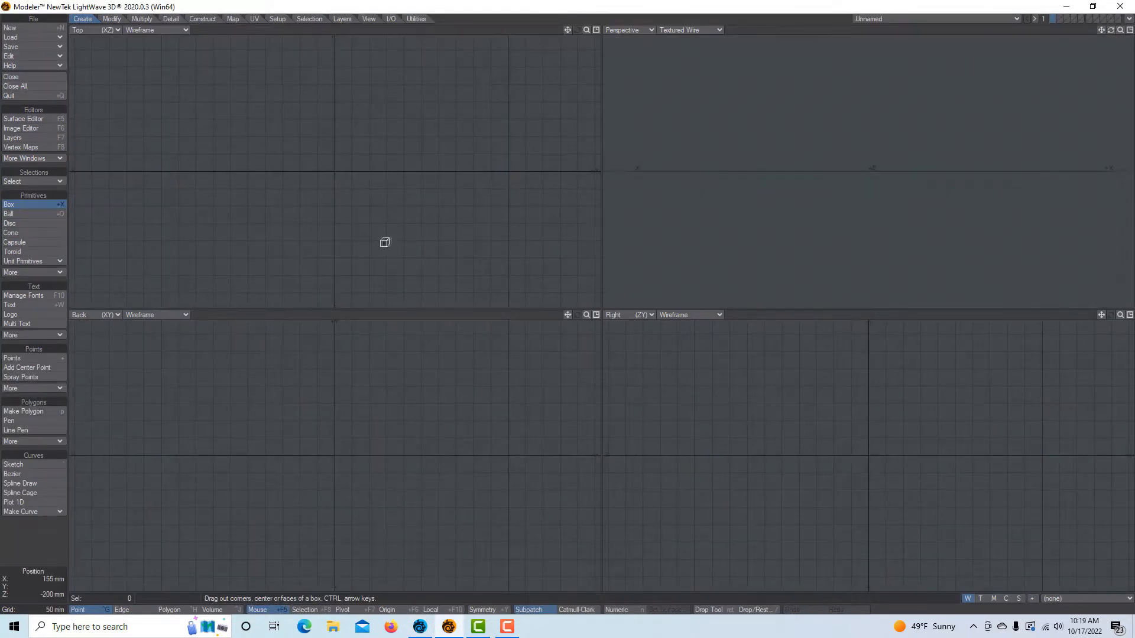
pyautogui.press('space')
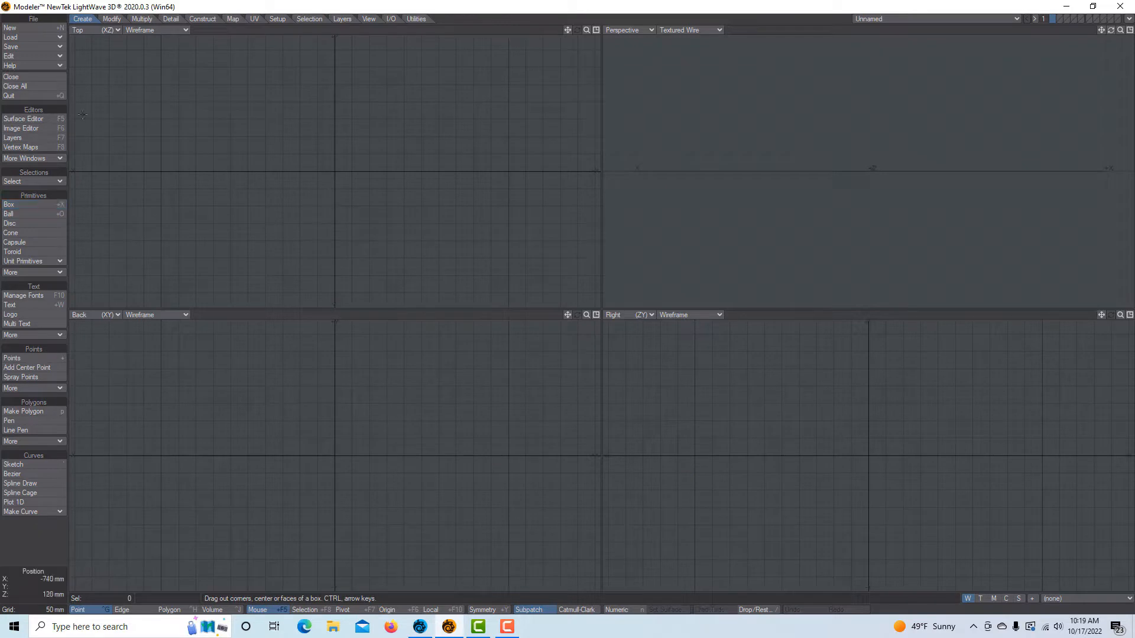
# Load the SM_FanBlades.fbx object from the FBX folder, accepting the import options
pyautogui.click(44, 36)
pyautogui.click(44, 36)
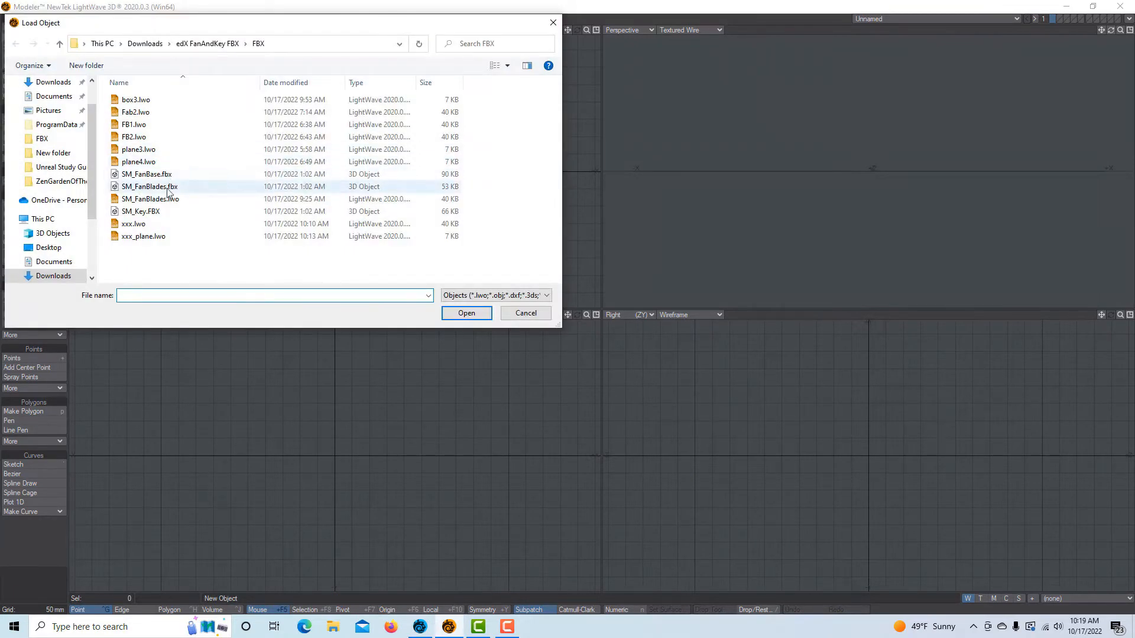
pyautogui.click(168, 188)
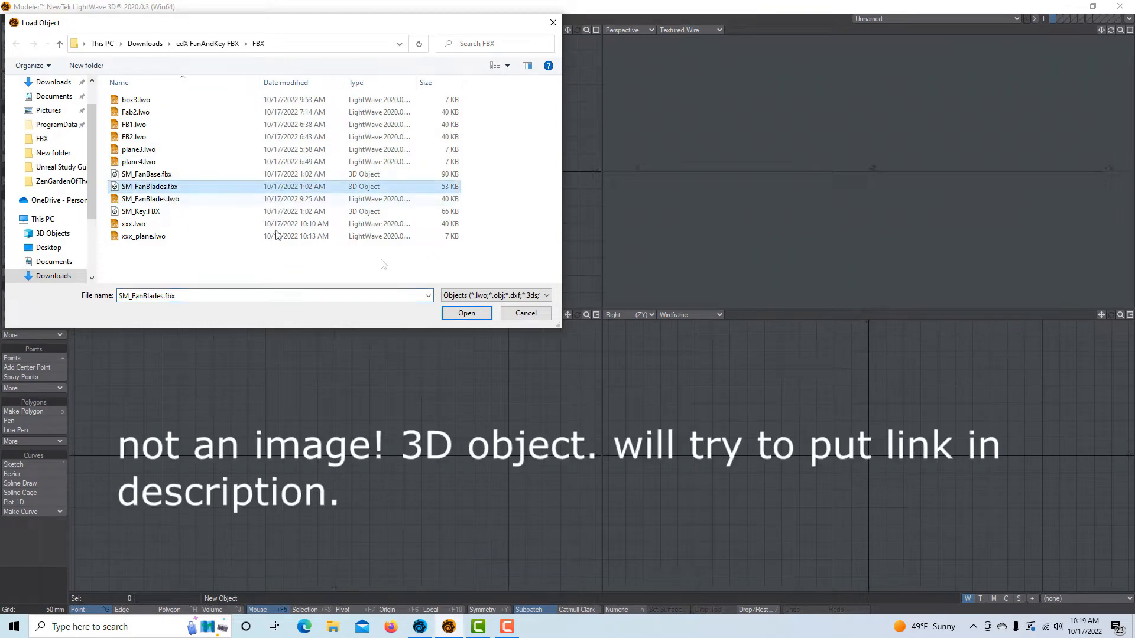
pyautogui.click(466, 314)
pyautogui.click(95, 87)
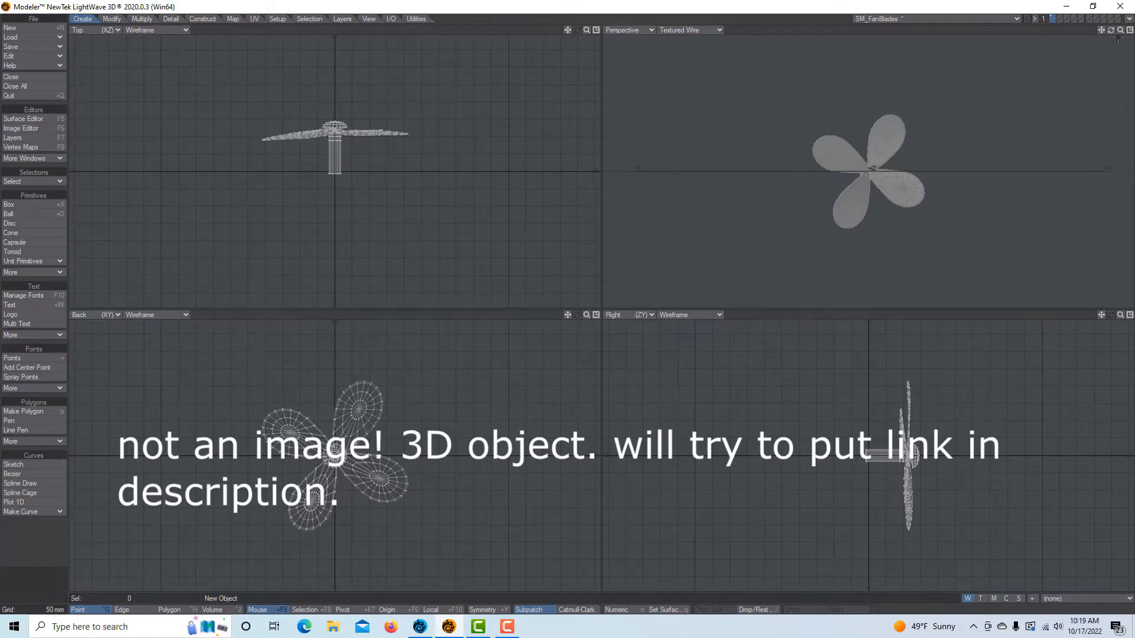
# Center the fan blades object on the origin
pyautogui.press('F2')
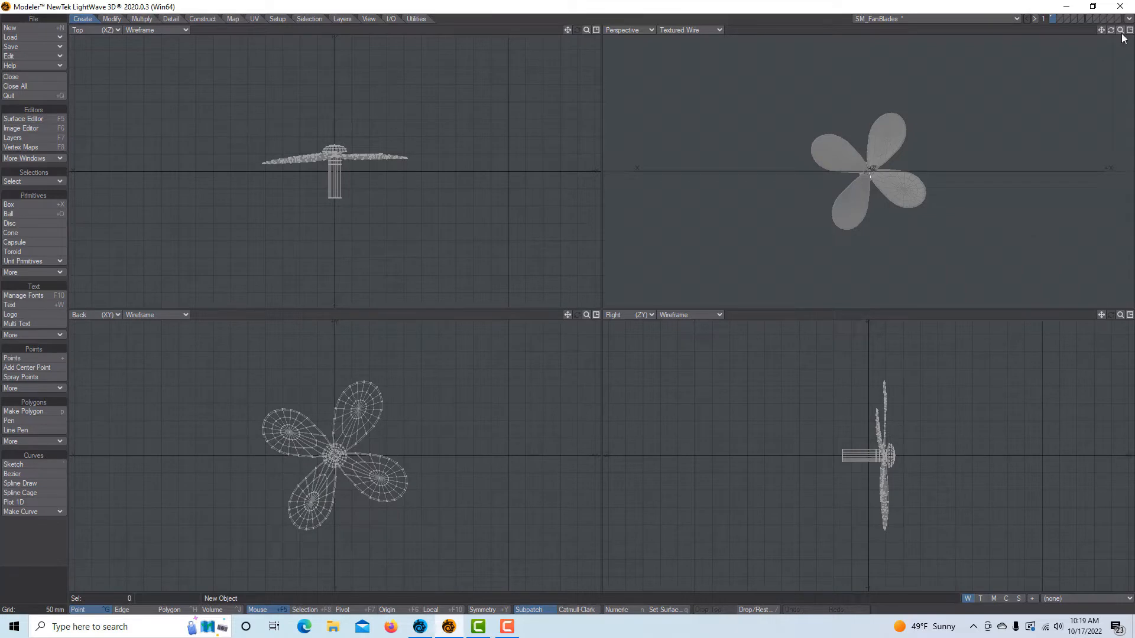
pyautogui.press('a')
pyautogui.moveTo(1110, 30)
pyautogui.mouseDown()
pyautogui.moveTo(1056, 31)
pyautogui.moveTo(1110, 30)
pyautogui.mouseUp()
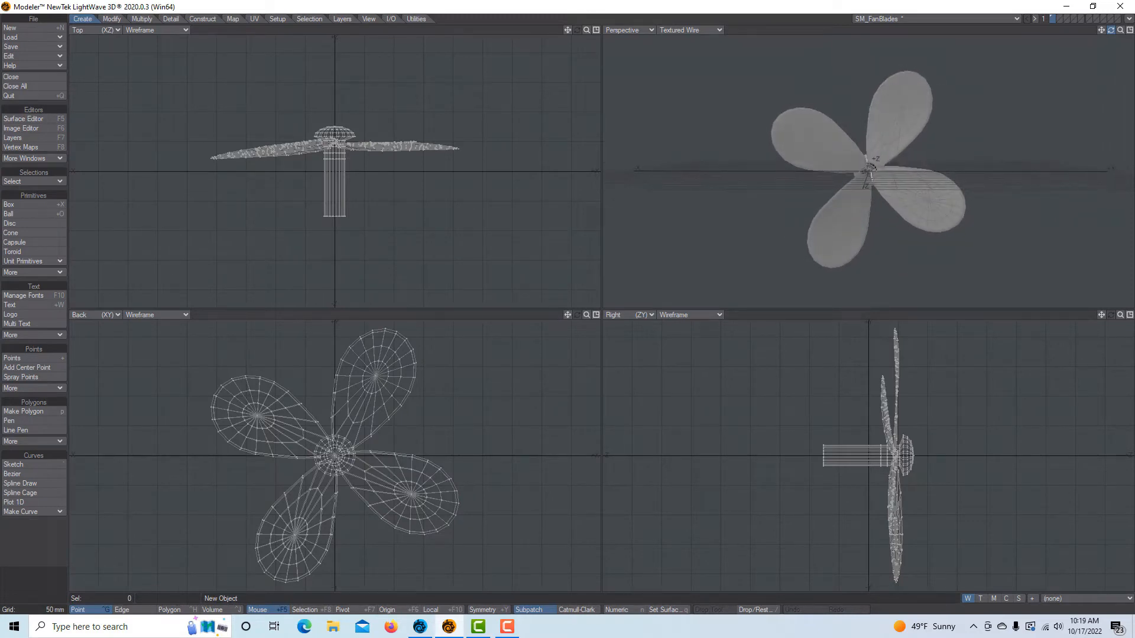
# Save the fan blades as a new object file named box_34 in the FBX folder
pyautogui.click(37, 46)
pyautogui.click(44, 56)
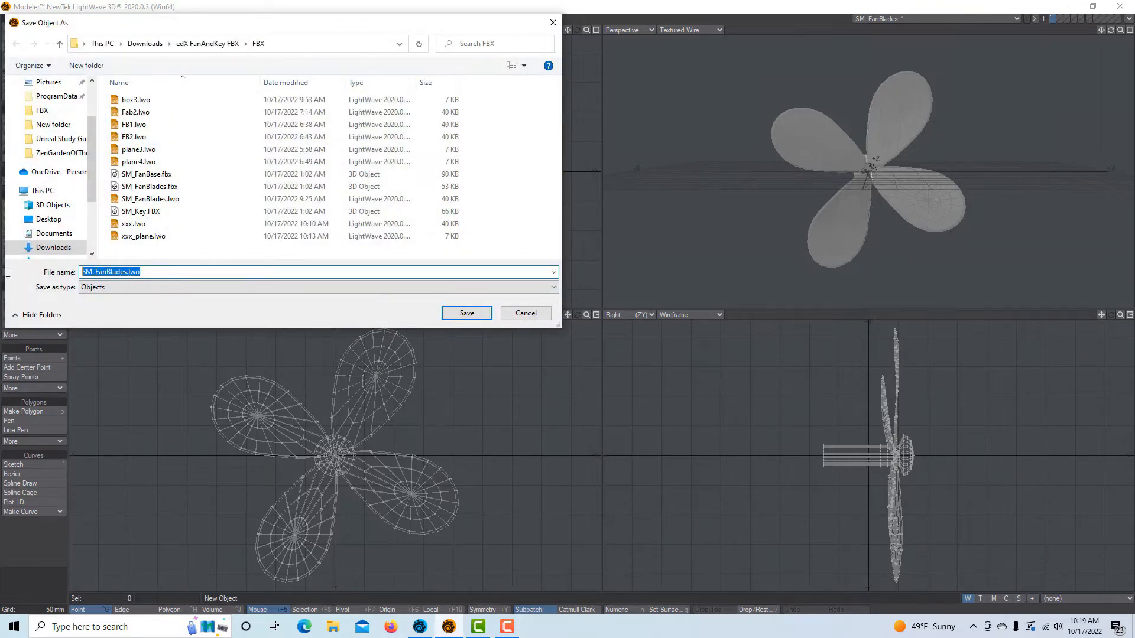
pyautogui.write('box')
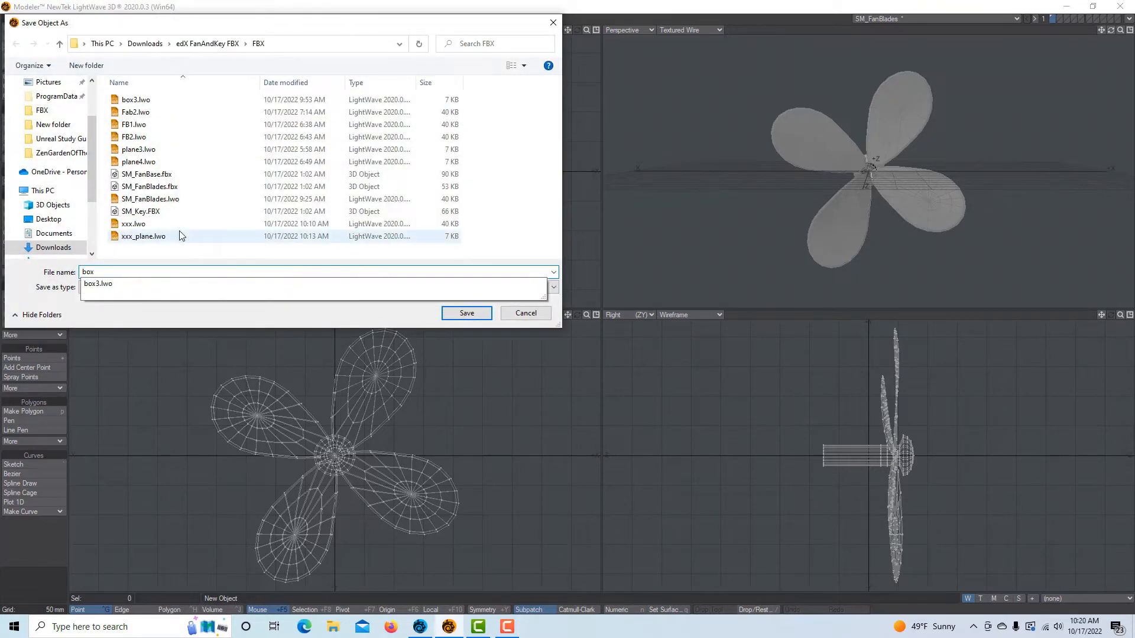
pyautogui.write('_3')
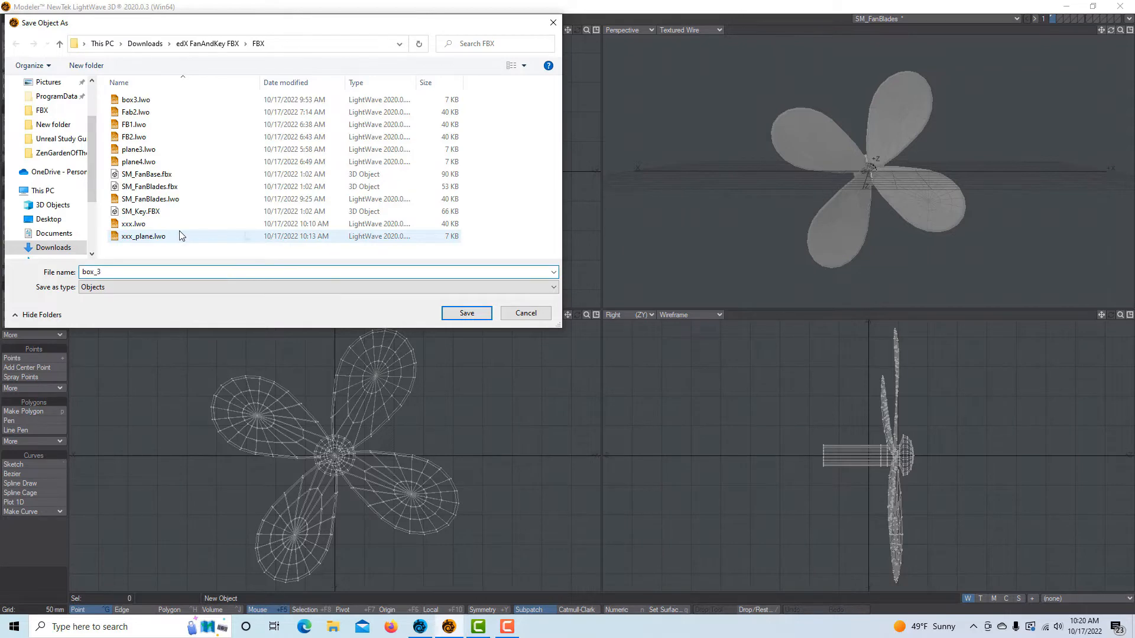
pyautogui.write('4')
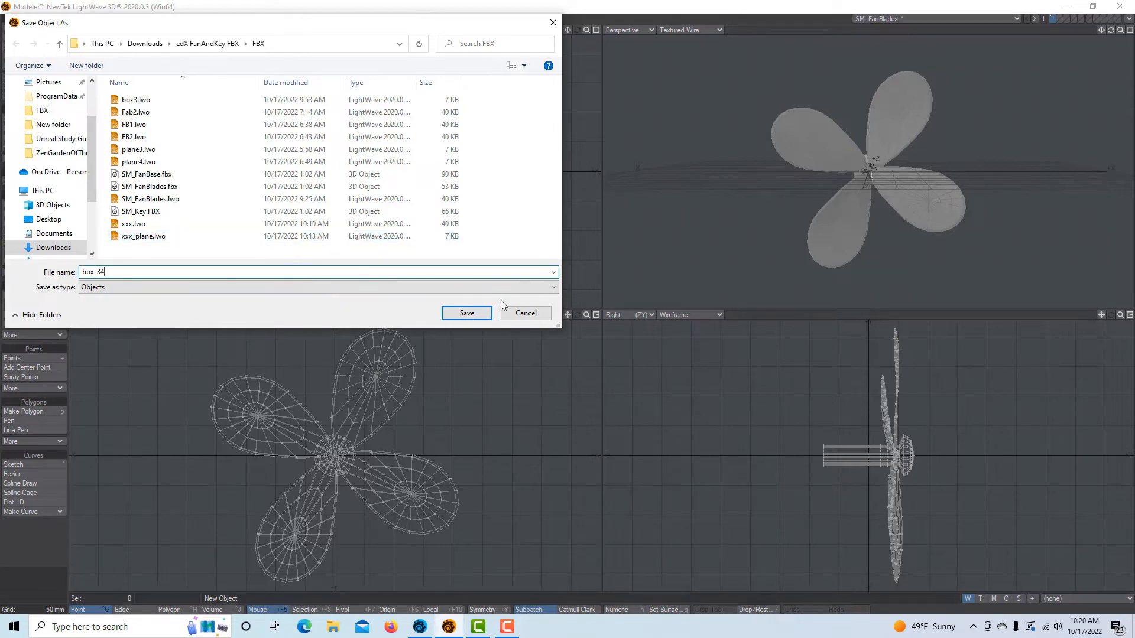
pyautogui.click(464, 314)
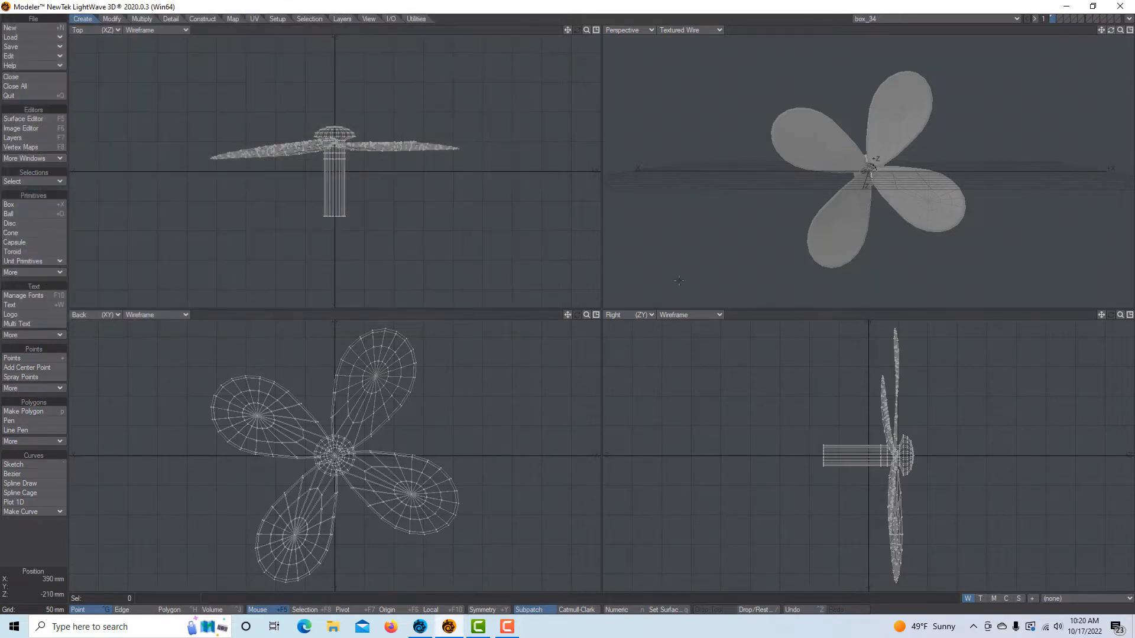
# Send the box_34 fan object from Modeler to Layout
pyautogui.click(1130, 19)
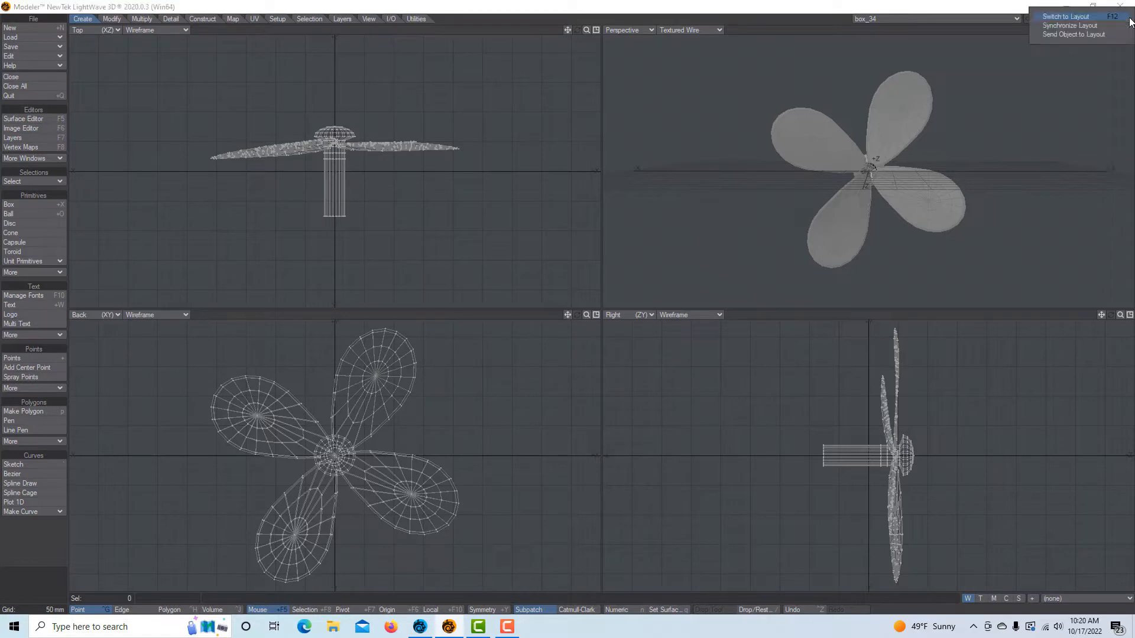
pyautogui.click(1053, 34)
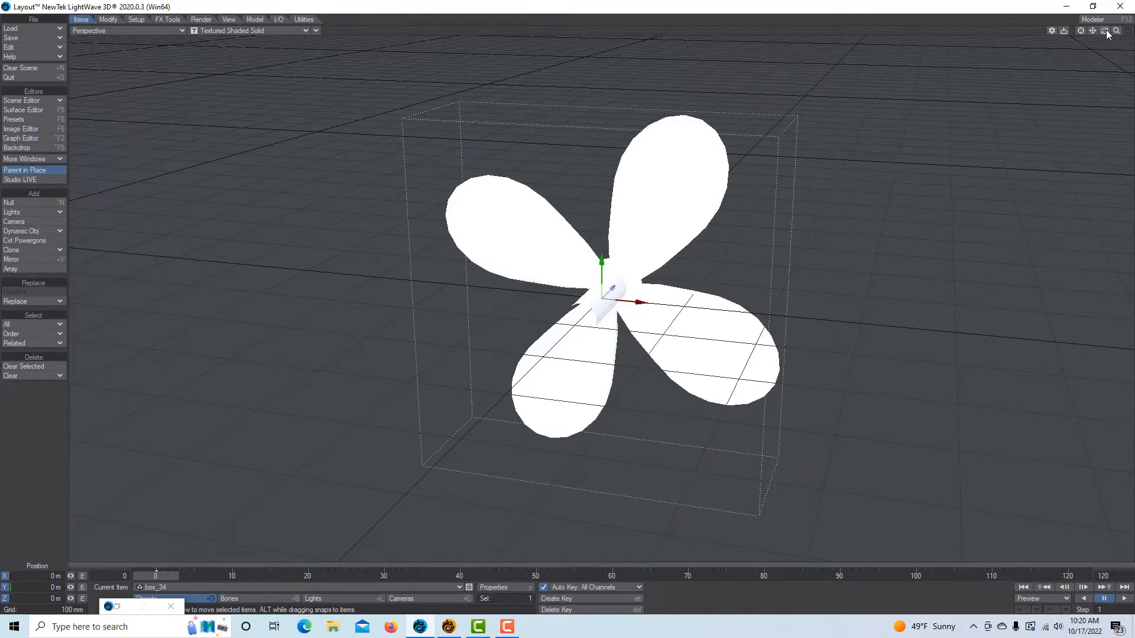
pyautogui.moveTo(1104, 31); pyautogui.dragTo(940, 24)
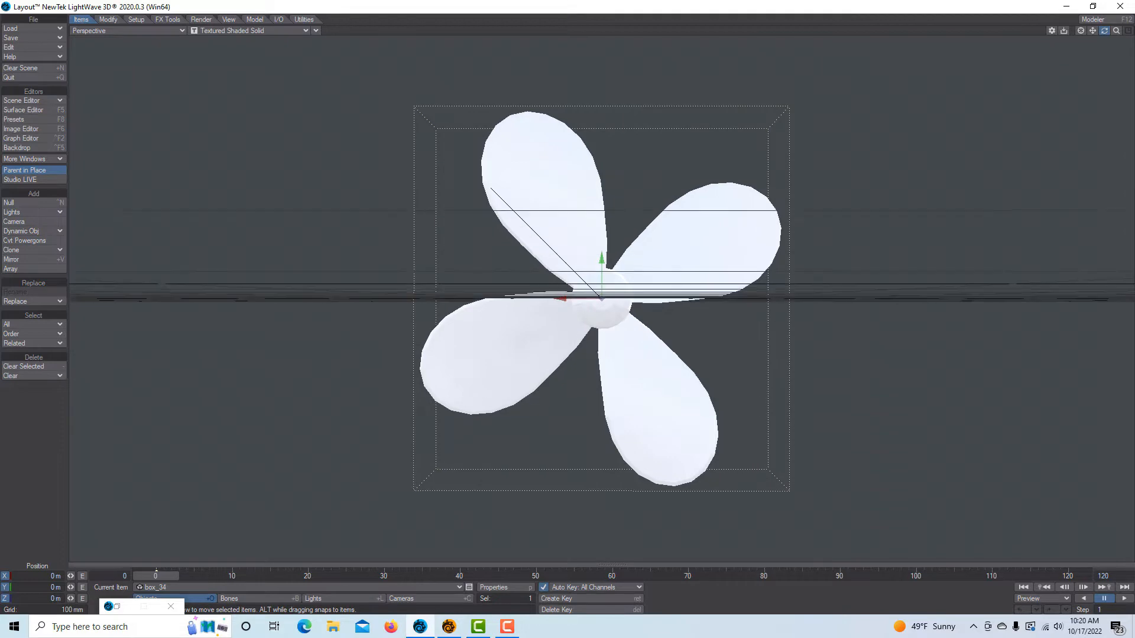
pyautogui.moveTo(1105, 31); pyautogui.dragTo(1103, 30)
# Set the camera's target item to box_34 in its motion options
pyautogui.click(417, 598)
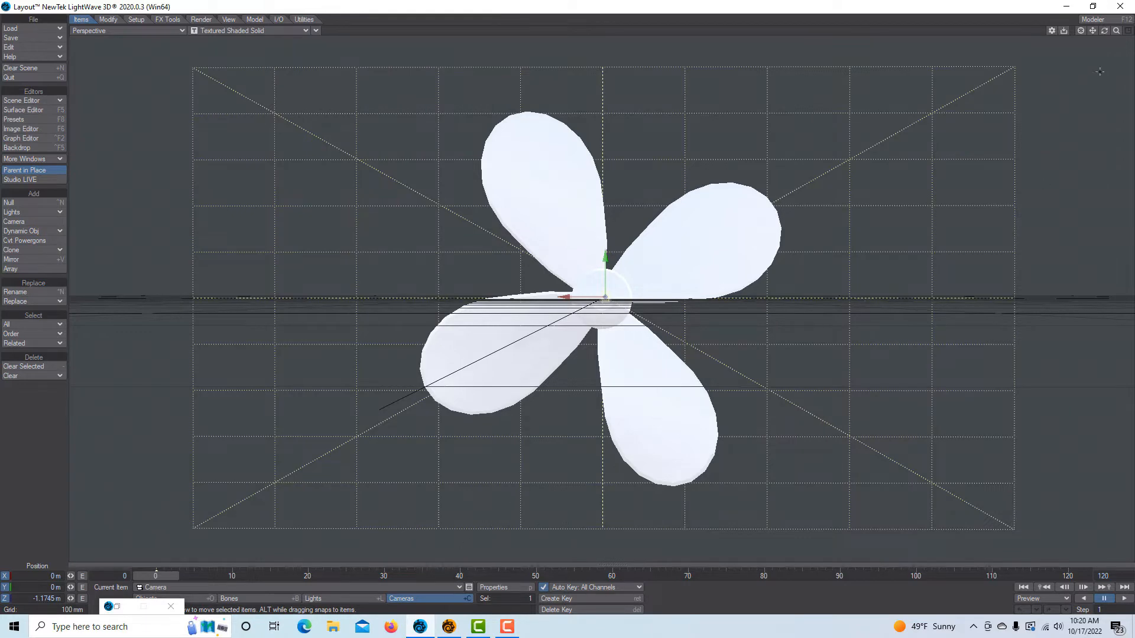
pyautogui.moveTo(1104, 30); pyautogui.dragTo(1103, 28)
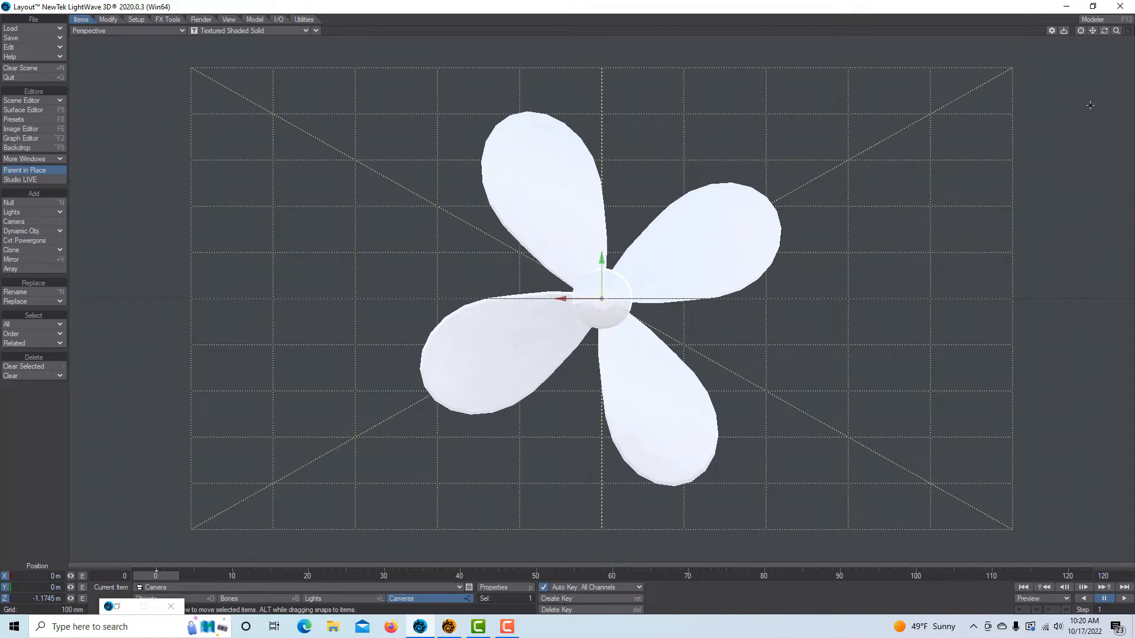
pyautogui.press('m')
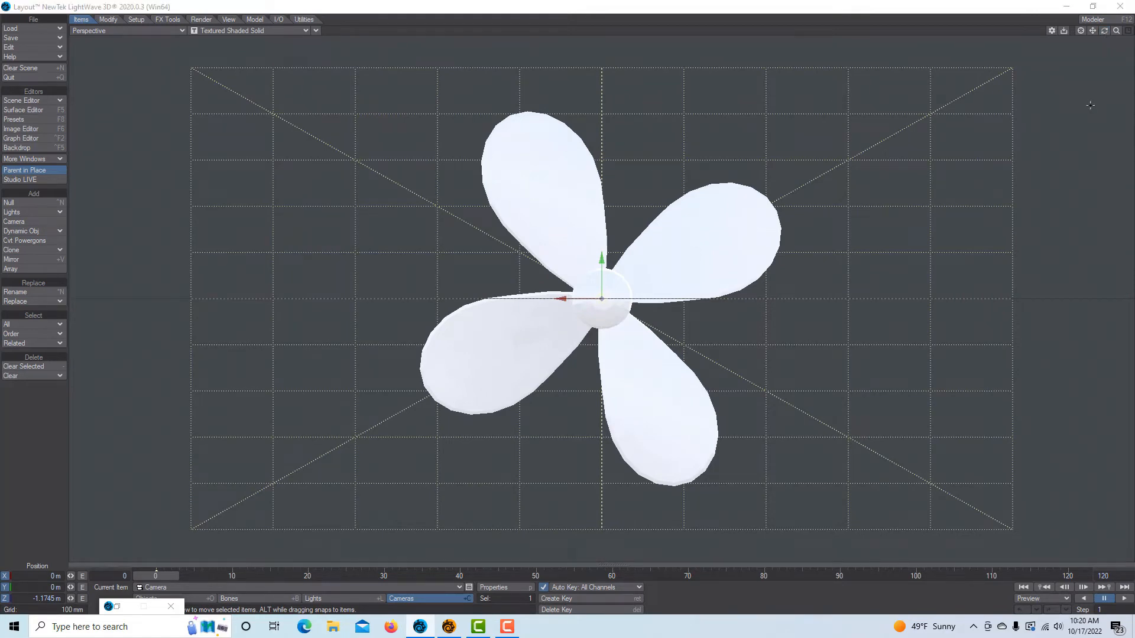
pyautogui.click(636, 176)
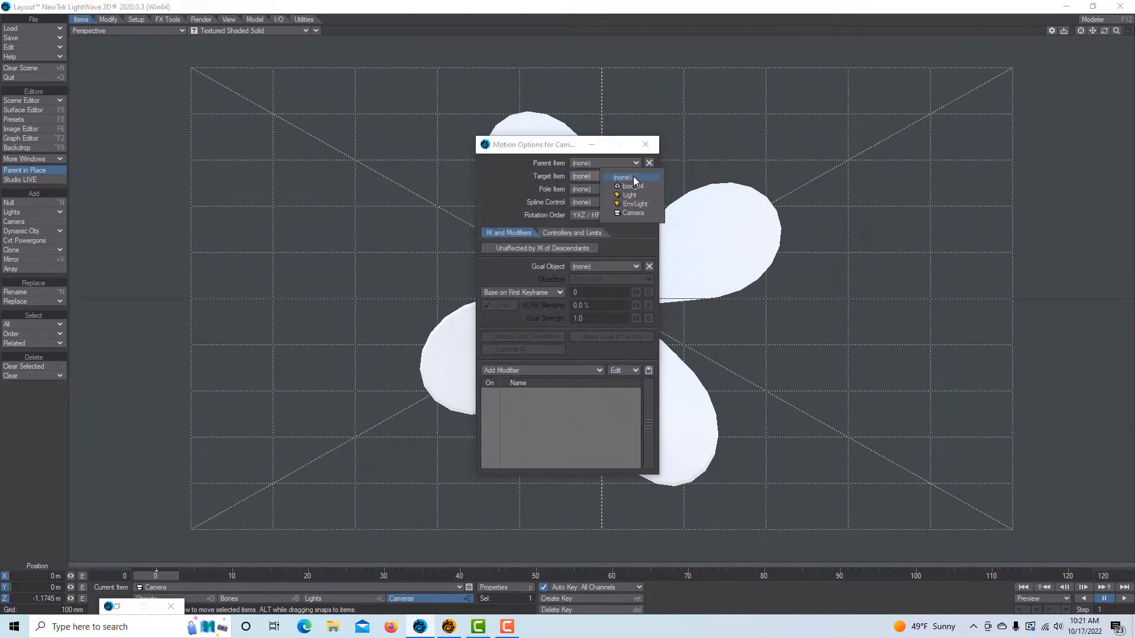
pyautogui.click(637, 188)
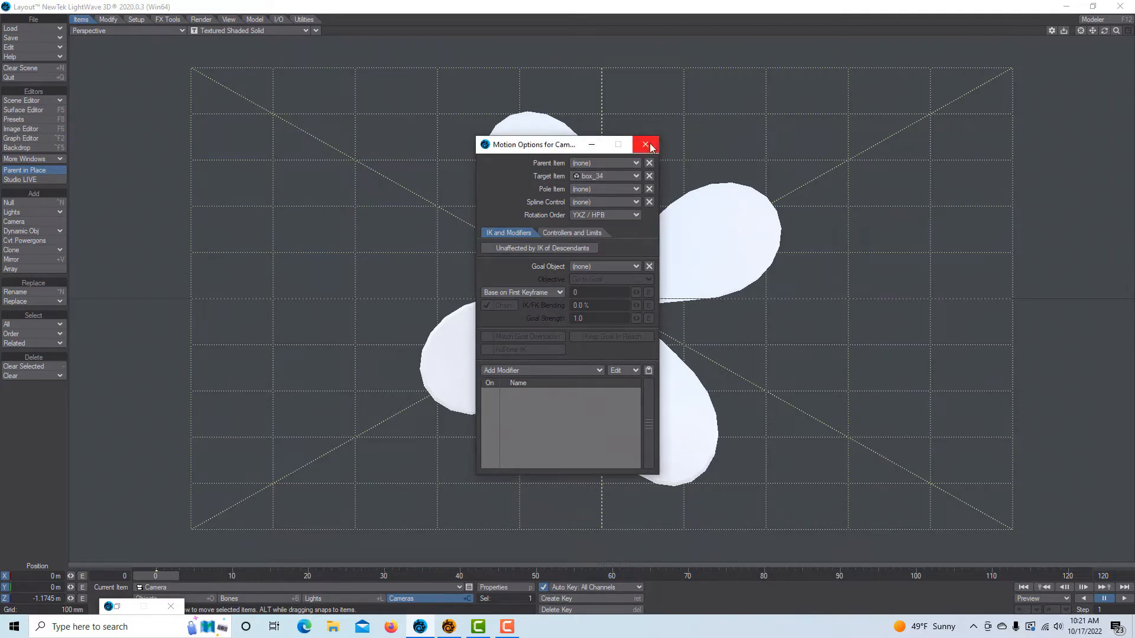
pyautogui.click(645, 144)
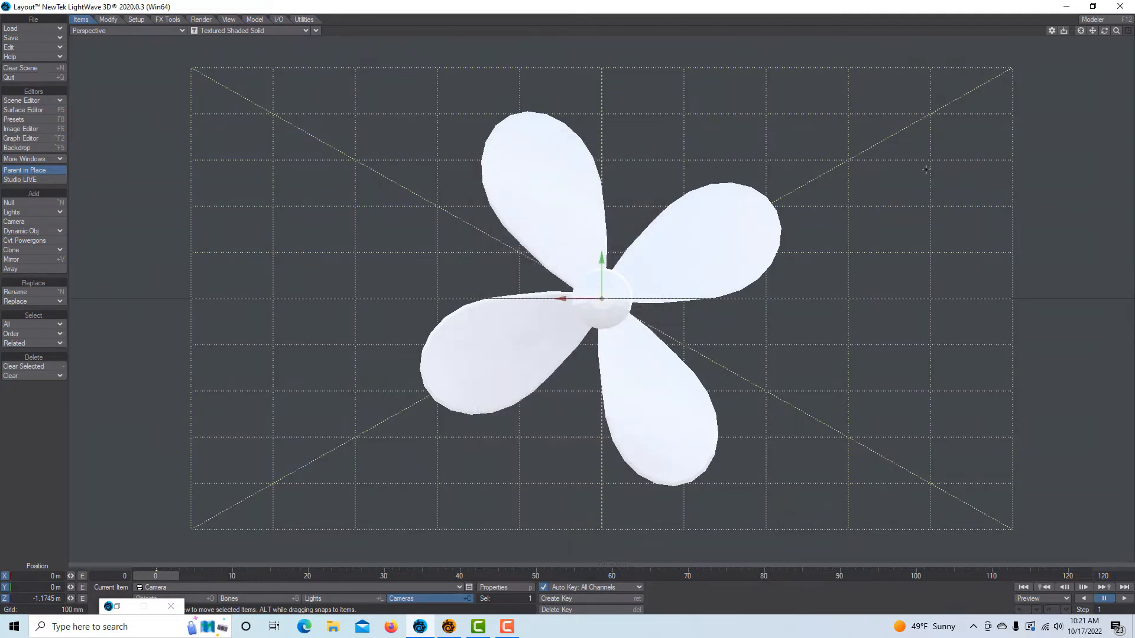
# Set the camera resolution to a width of 2000 and a height of 2000
pyautogui.click(501, 589)
pyautogui.doubleClick(143, 365)
pyautogui.write('2000')
pyautogui.press('Tab')
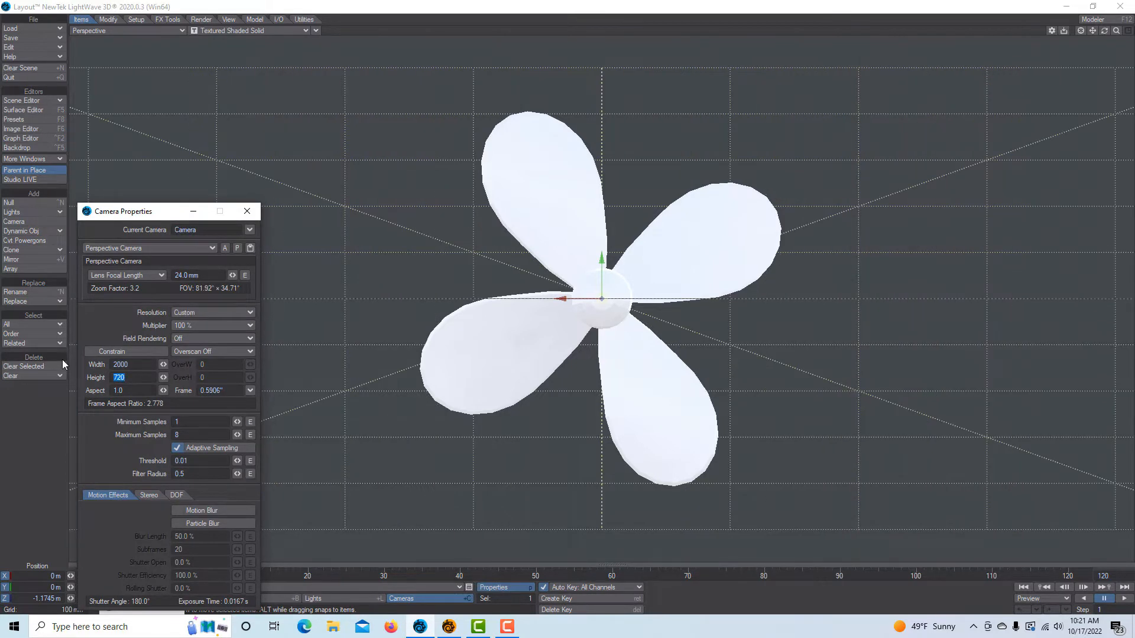
pyautogui.write('20')
pyautogui.press('Tab')
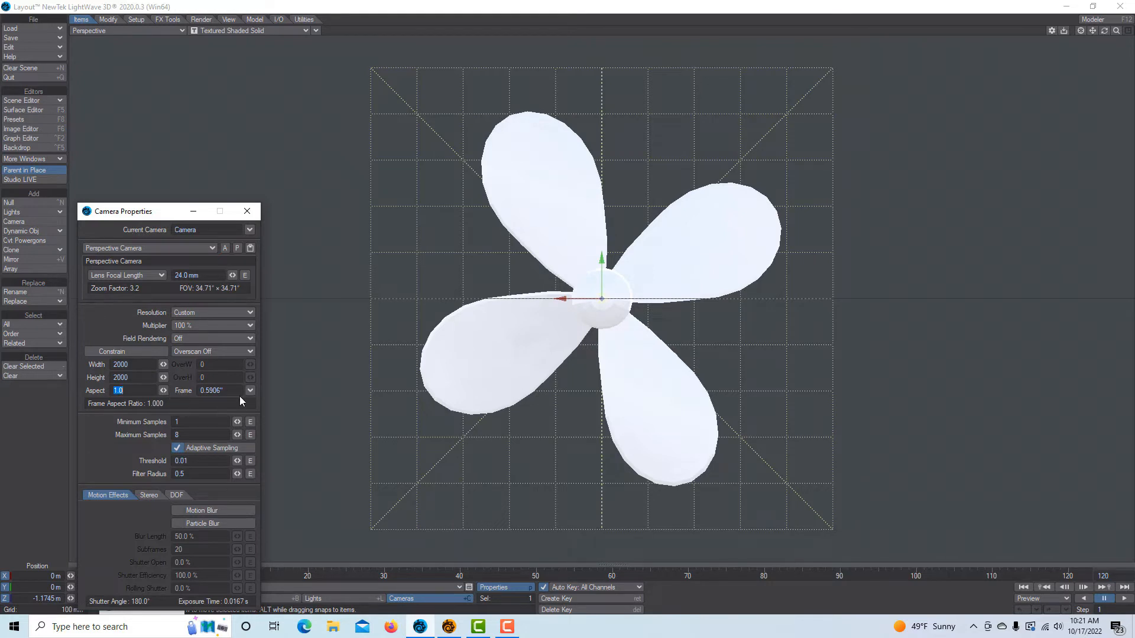
pyautogui.click(255, 214)
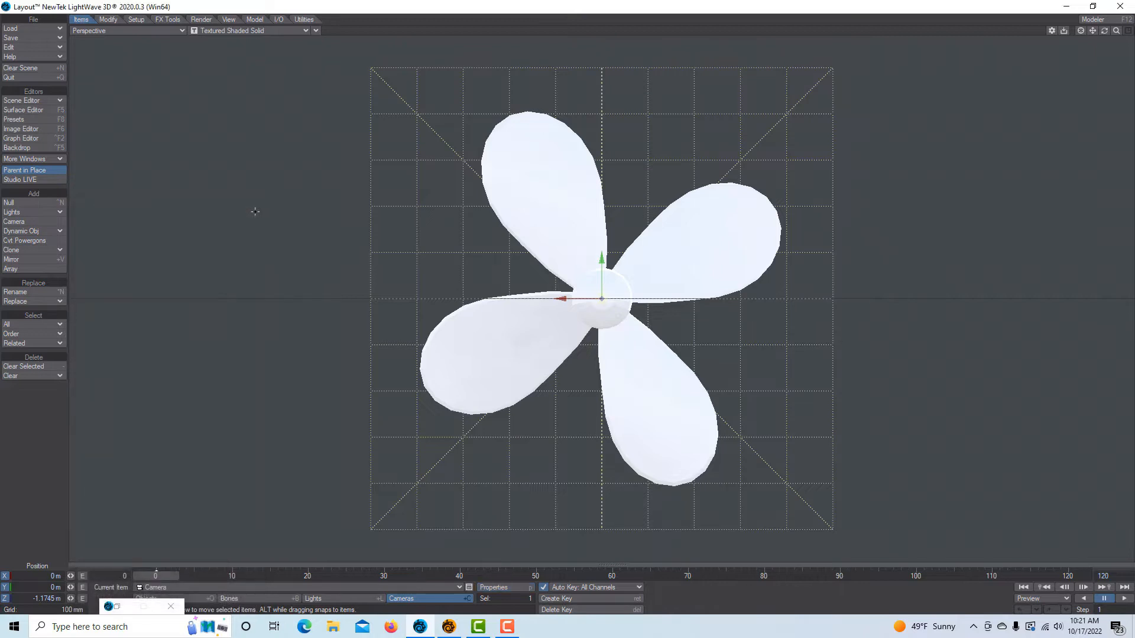
# Change the M_FanBladeWhite surface to the Principled BSDF material with blue colour 0, 47, 191
pyautogui.click(33, 111)
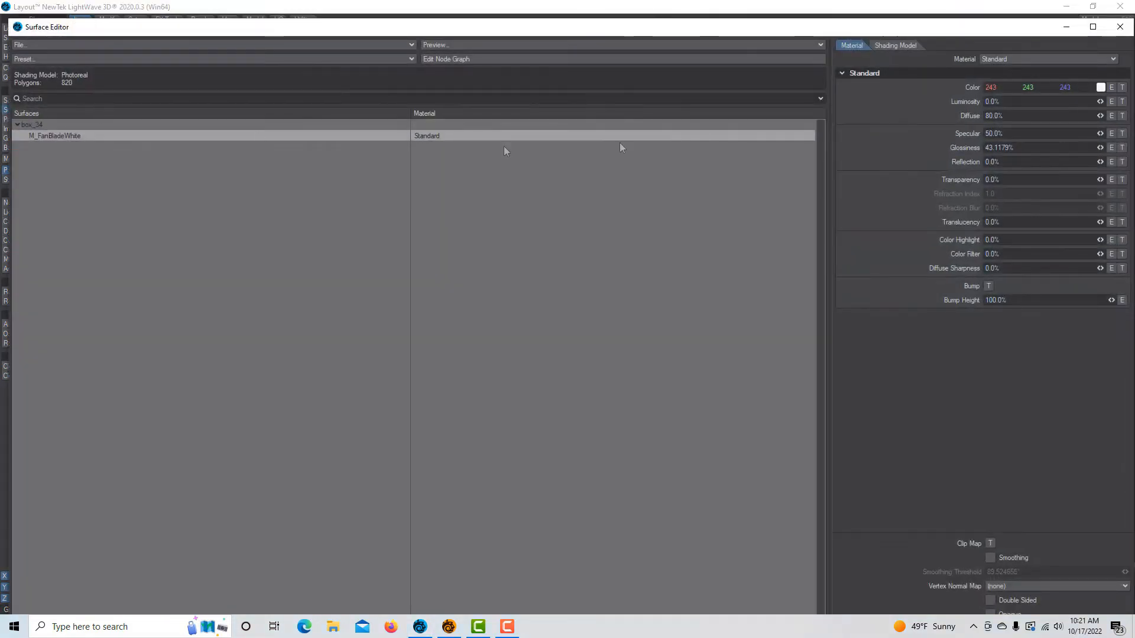
pyautogui.click(1108, 59)
pyautogui.click(1108, 68)
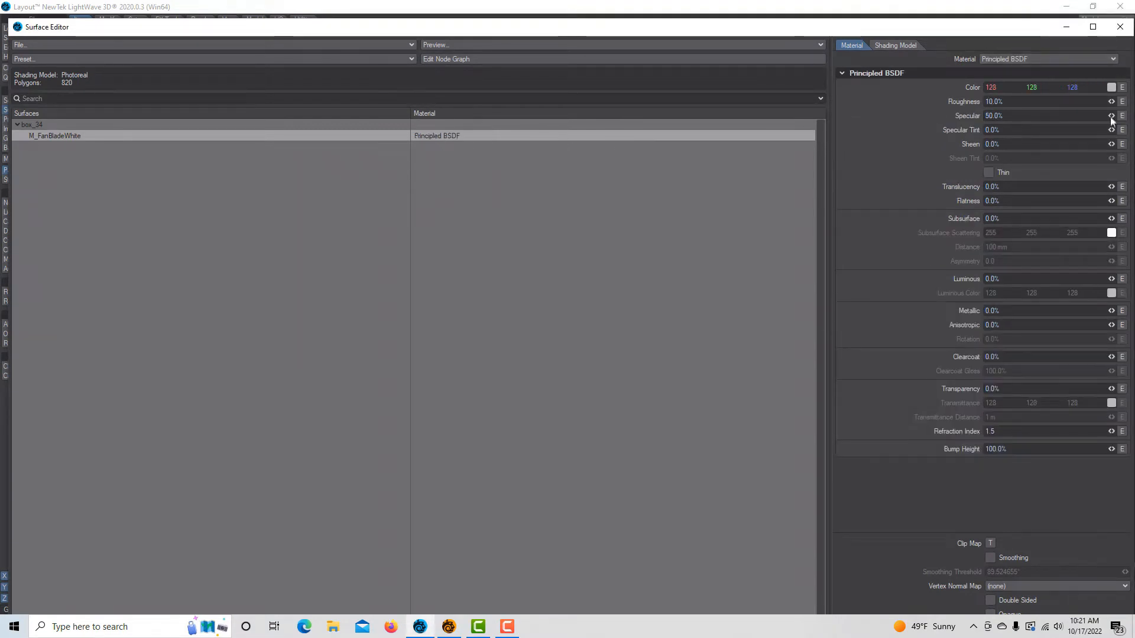
pyautogui.click(1111, 88)
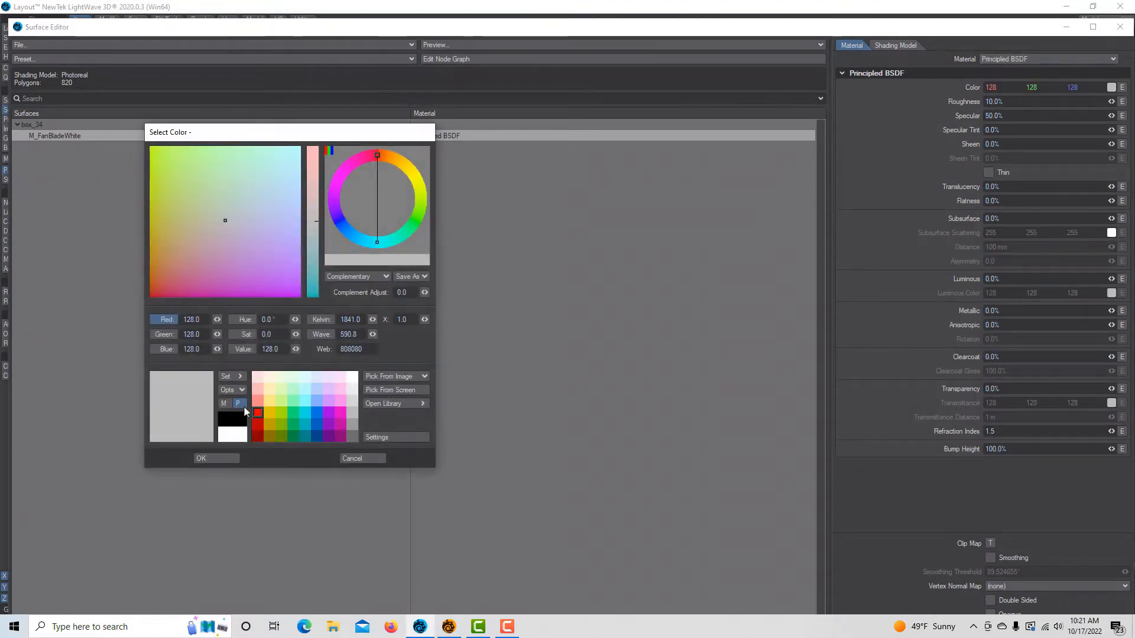
pyautogui.click(317, 413)
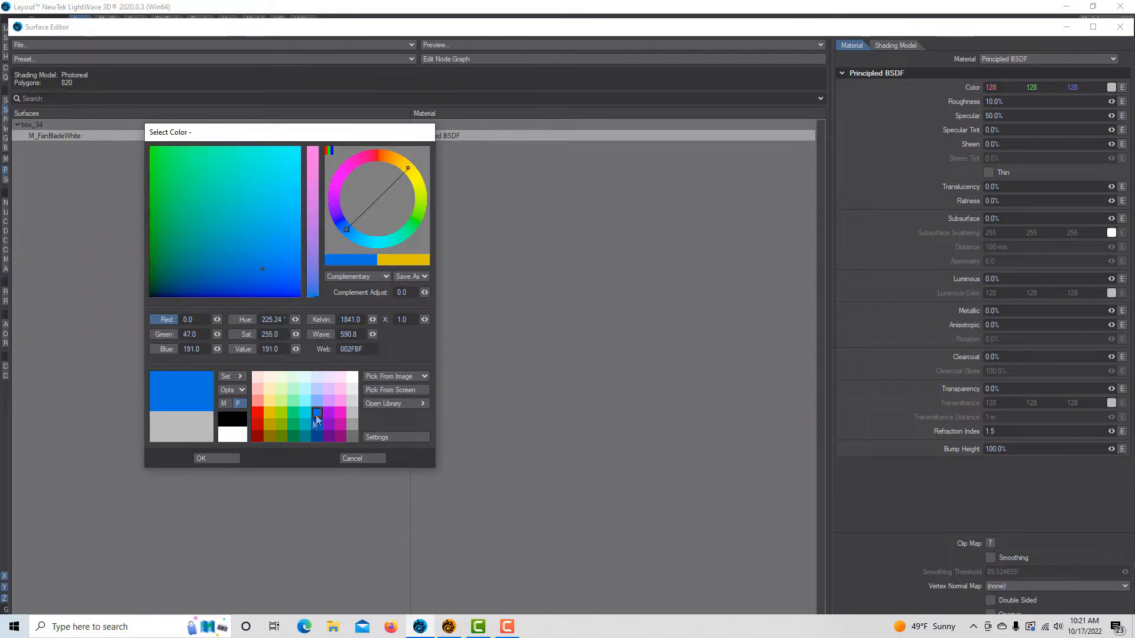
pyautogui.click(206, 458)
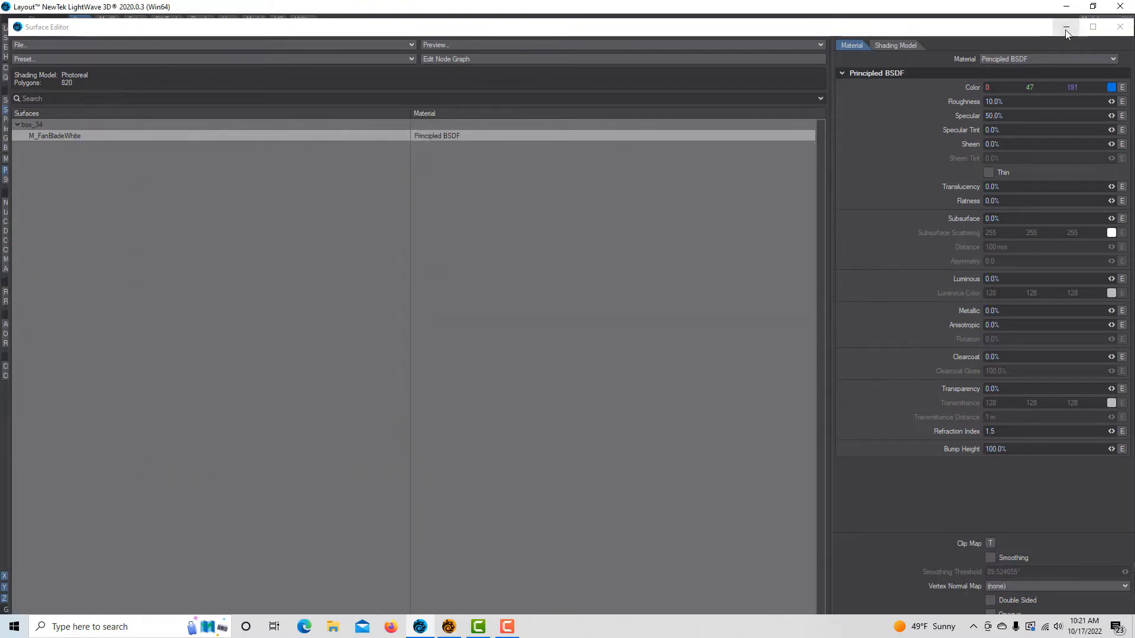
pyautogui.click(1066, 28)
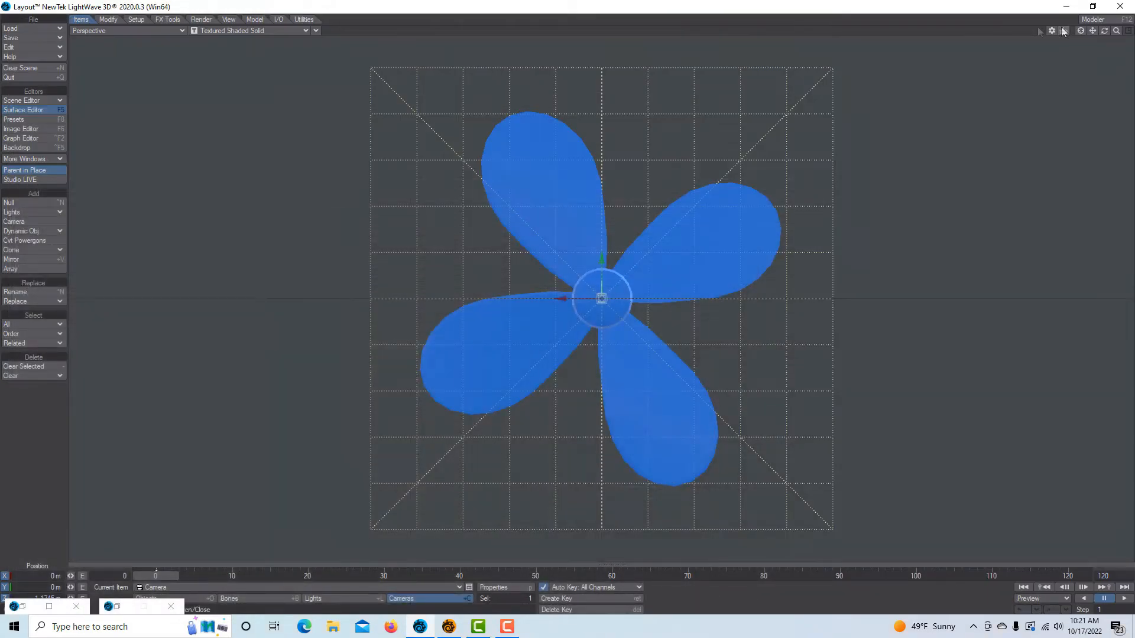
# Match the camera to the current perspective view and switch the viewport to the current camera
pyautogui.click(316, 30)
pyautogui.moveTo(326, 189)
pyautogui.click(387, 198)
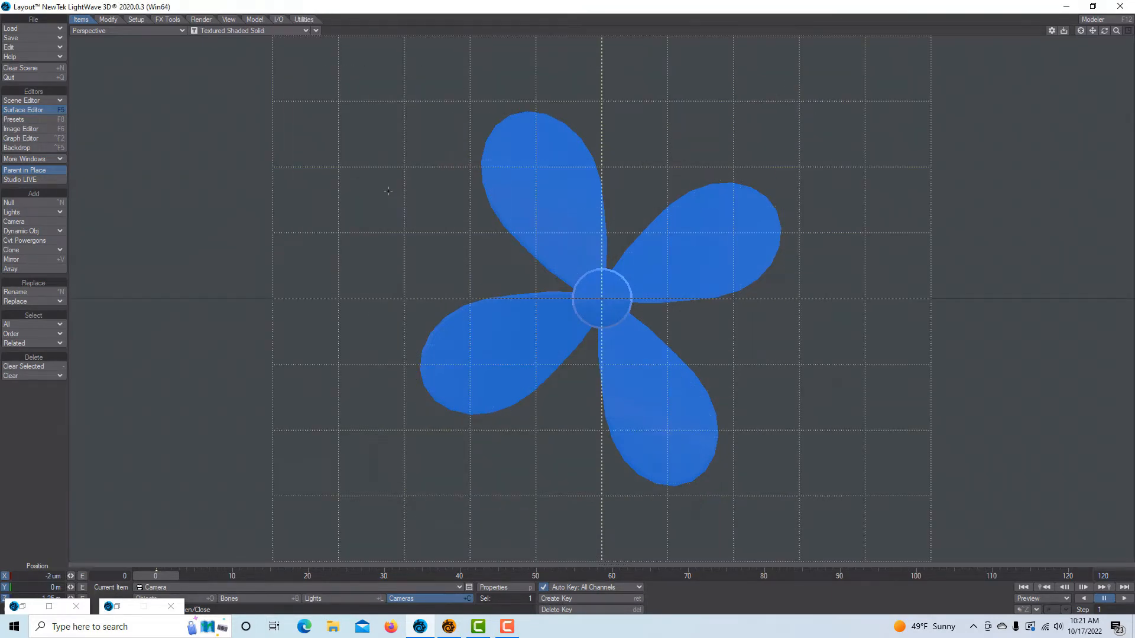
pyautogui.click(175, 30)
pyautogui.moveTo(183, 84)
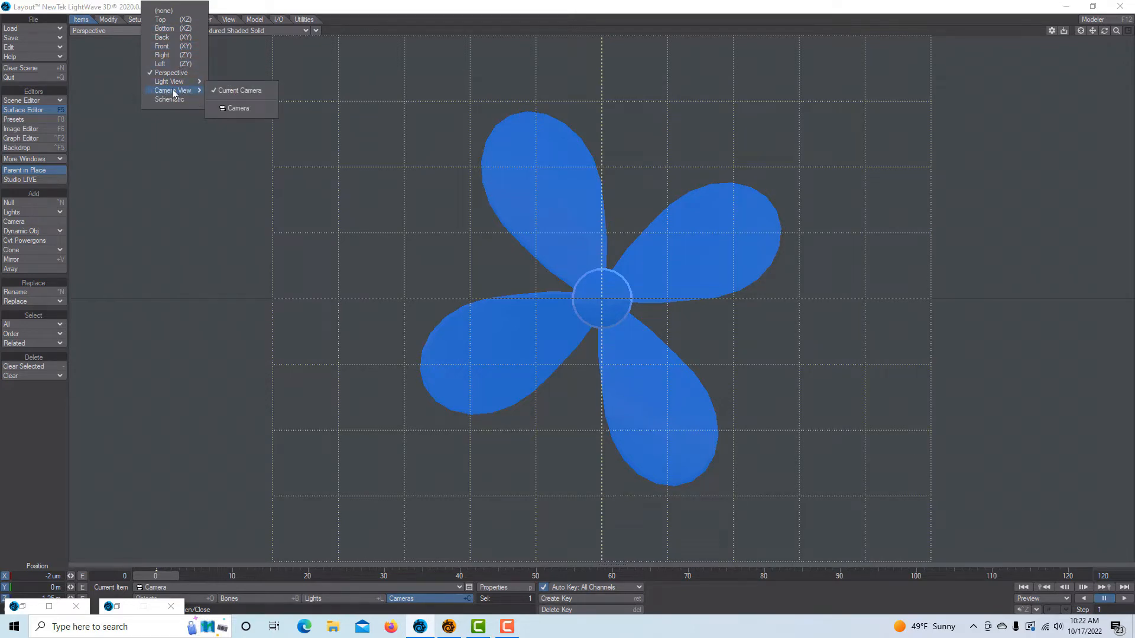
pyautogui.click(254, 92)
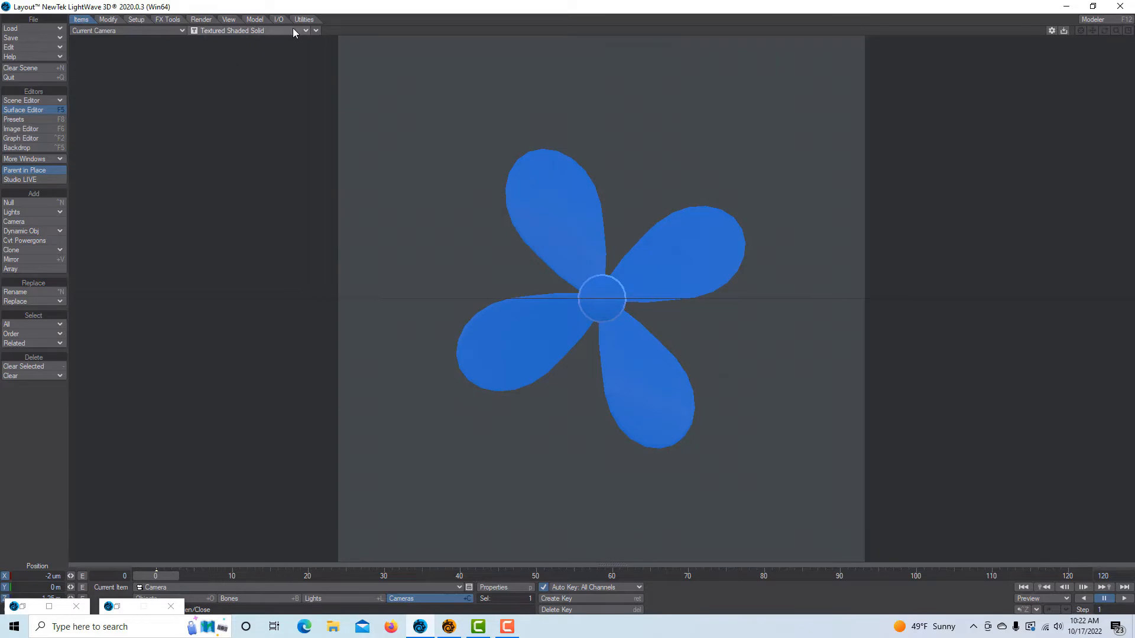
# Switch the current camera viewport to VPR rendering
pyautogui.click(293, 28)
pyautogui.click(247, 89)
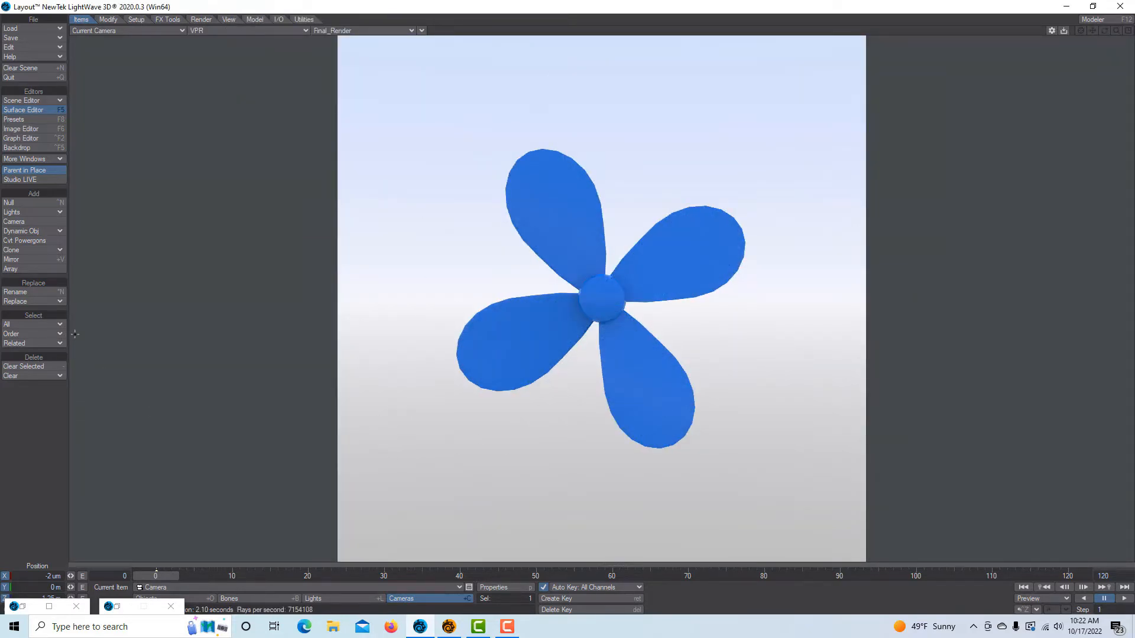
# Set the Final_Render output's base save path to the Desktop folder in the render properties
pyautogui.click(194, 20)
pyautogui.click(46, 203)
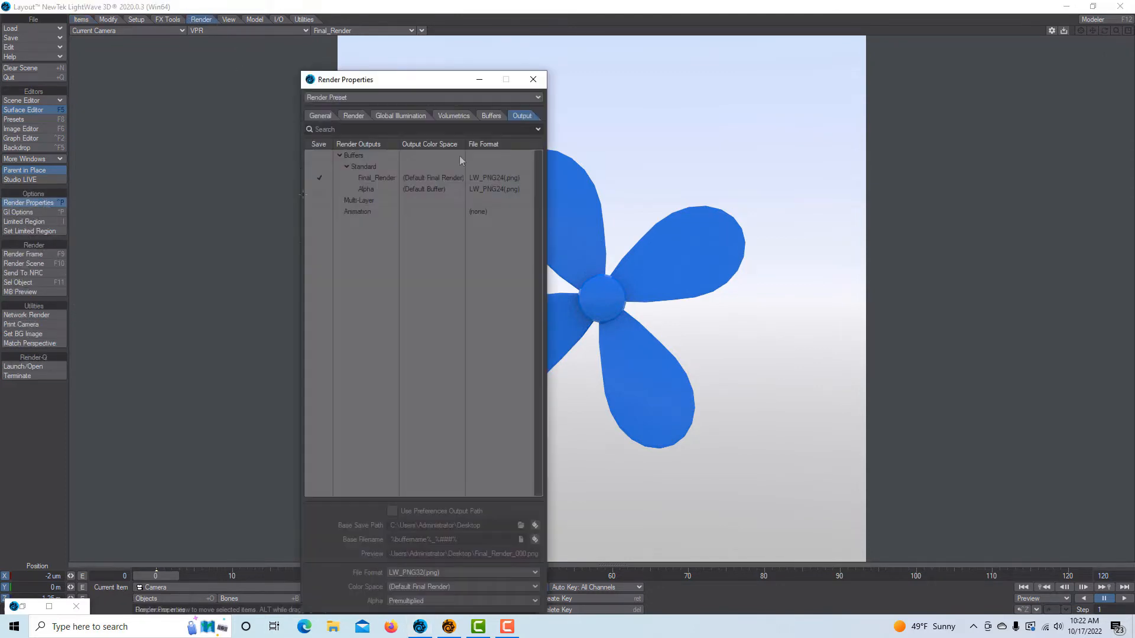
pyautogui.click(492, 115)
pyautogui.click(520, 116)
pyautogui.click(393, 510)
pyautogui.click(393, 510)
pyautogui.click(521, 526)
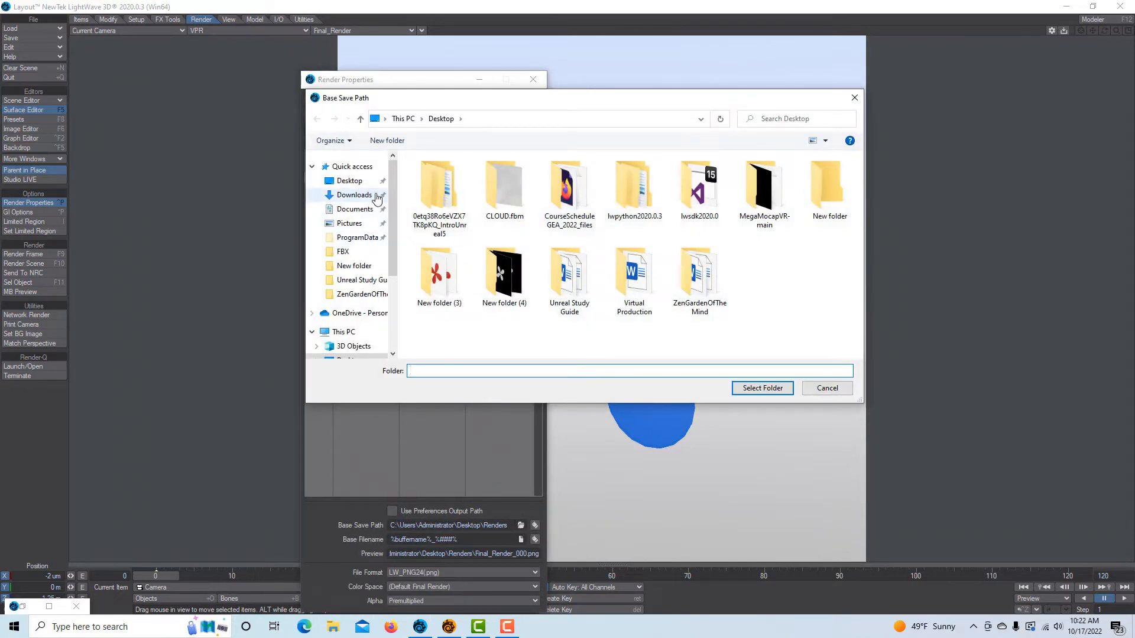
pyautogui.click(349, 181)
pyautogui.click(764, 389)
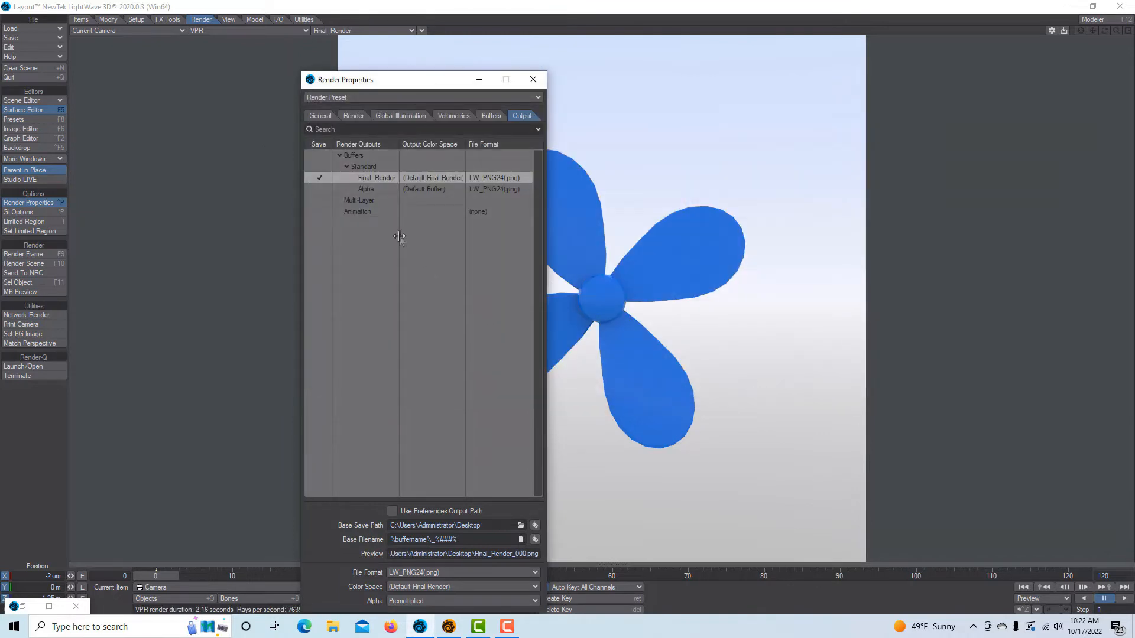
# Set the Final_Render output's file format to LW_PNG32(.png) and minimise the render properties
pyautogui.click(534, 574)
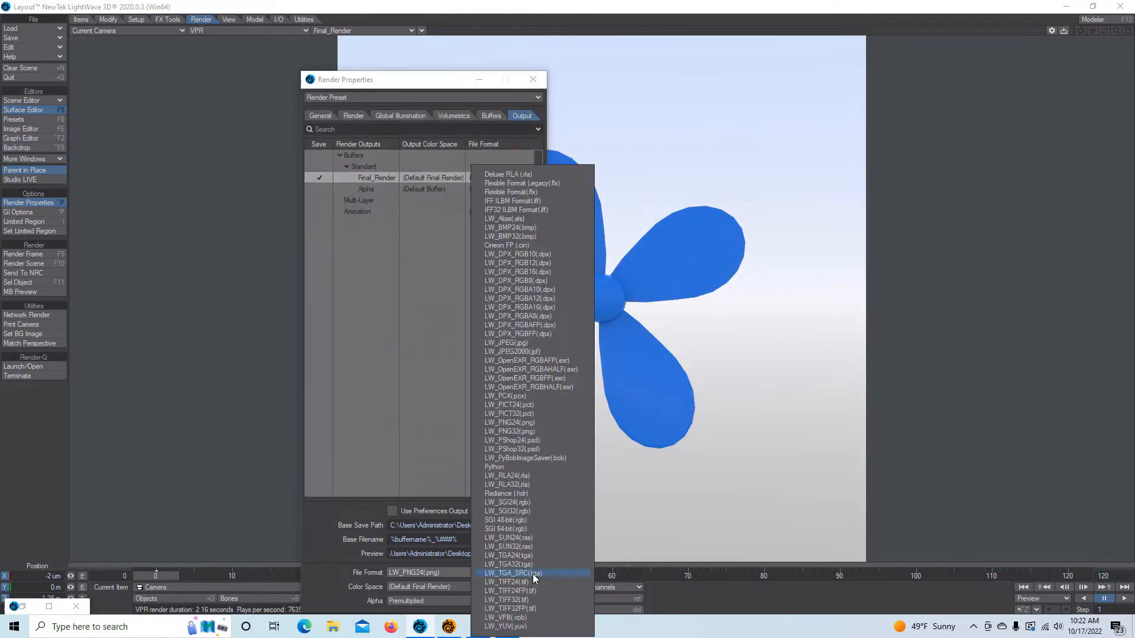
pyautogui.click(523, 432)
pyautogui.click(480, 79)
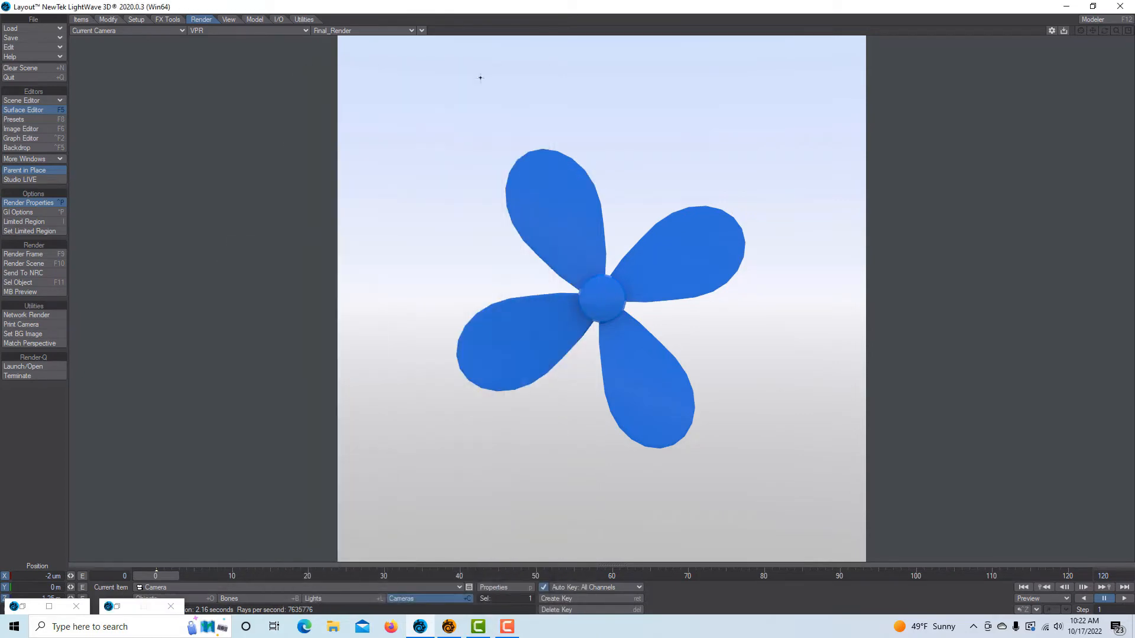
# Render the current frame and save its RGBA image on the Desktop in LW_JPEG format as fan_y
pyautogui.click(42, 257)
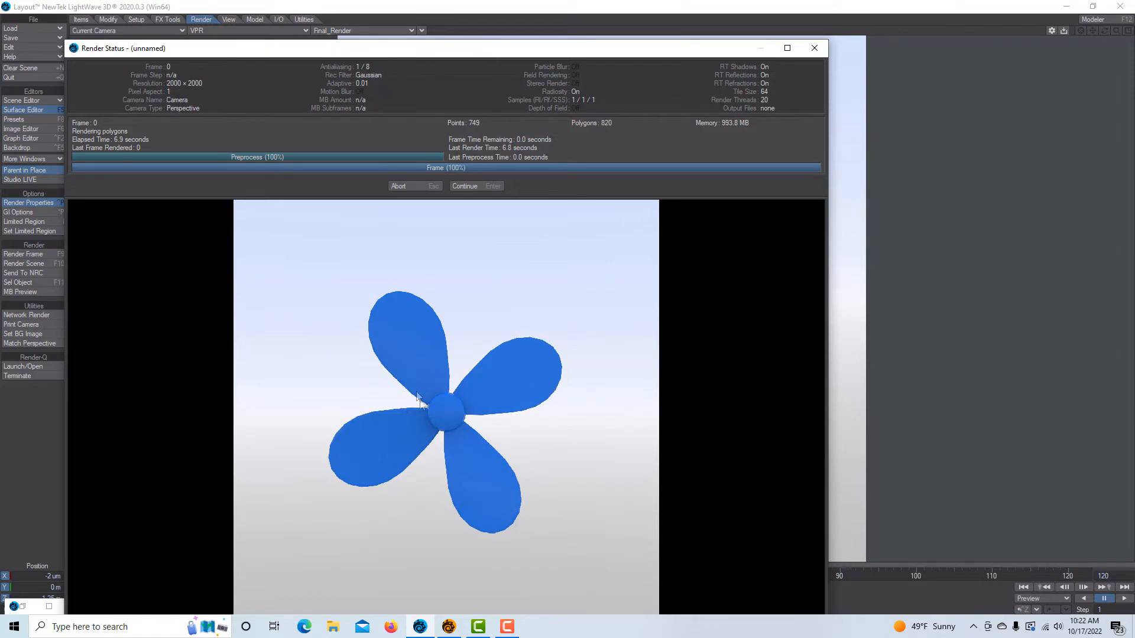
pyautogui.click(464, 186)
pyautogui.click(125, 176)
pyautogui.moveTo(147, 177)
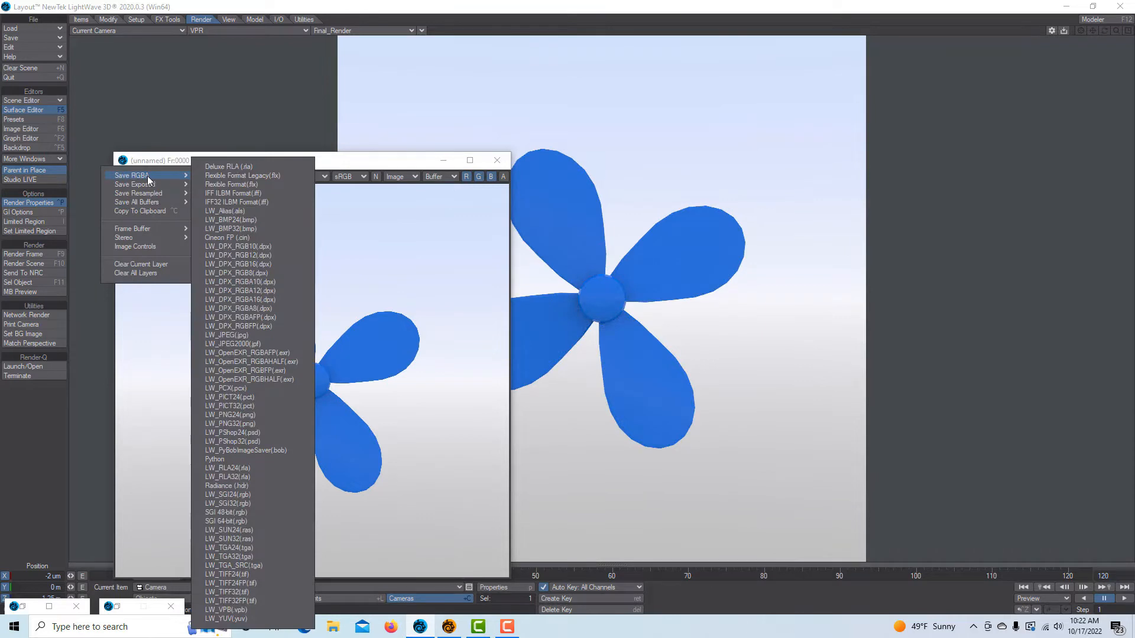
pyautogui.click(269, 335)
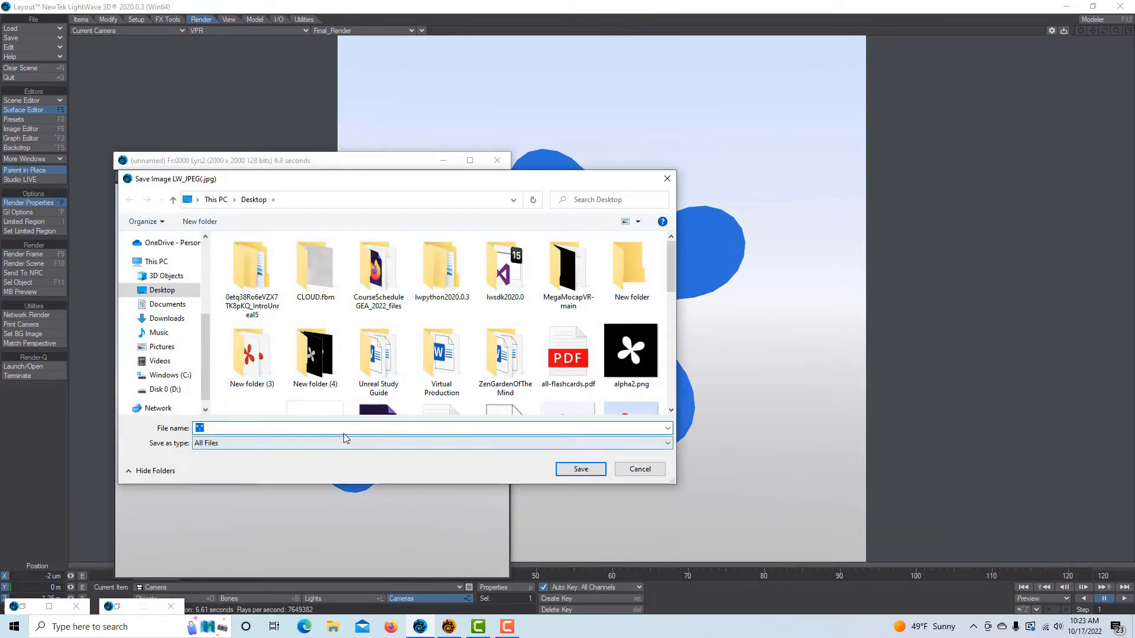
pyautogui.write('fa')
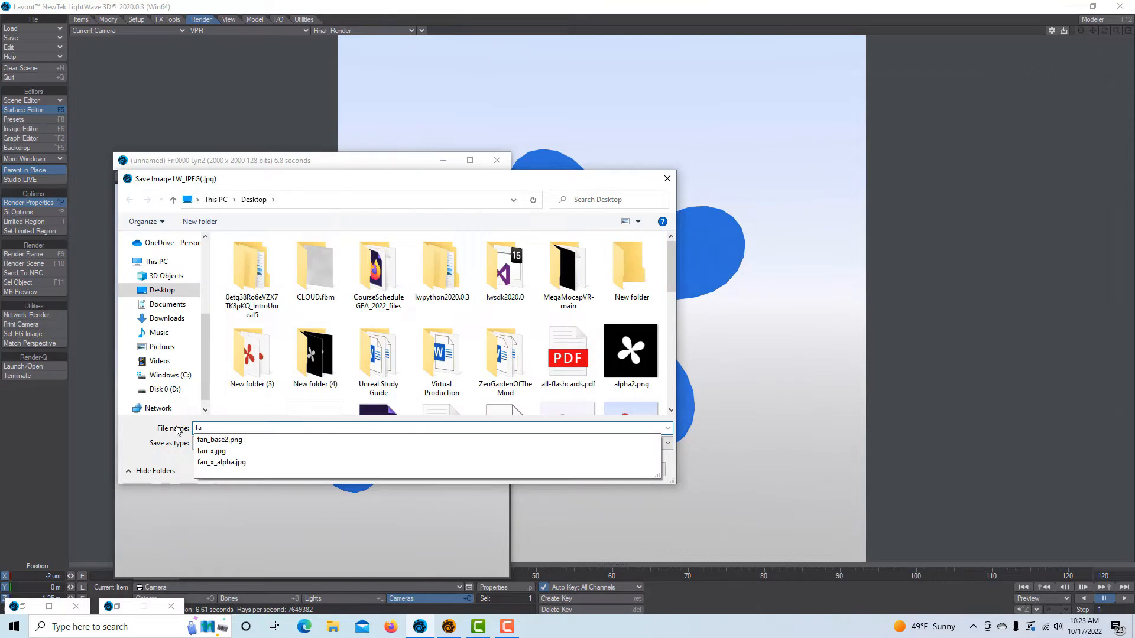
pyautogui.write('n_y')
pyautogui.click(581, 469)
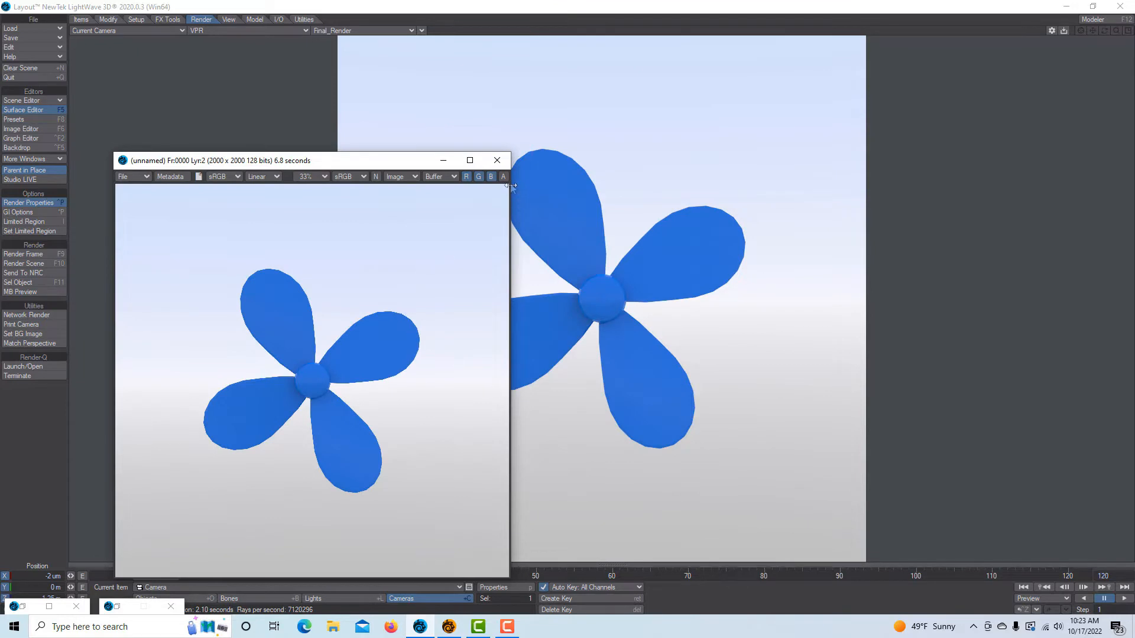
# Show the render's alpha channel, save it on the Desktop in LW_JPEG format as fan_y_alpha, and close the render image
pyautogui.click(503, 177)
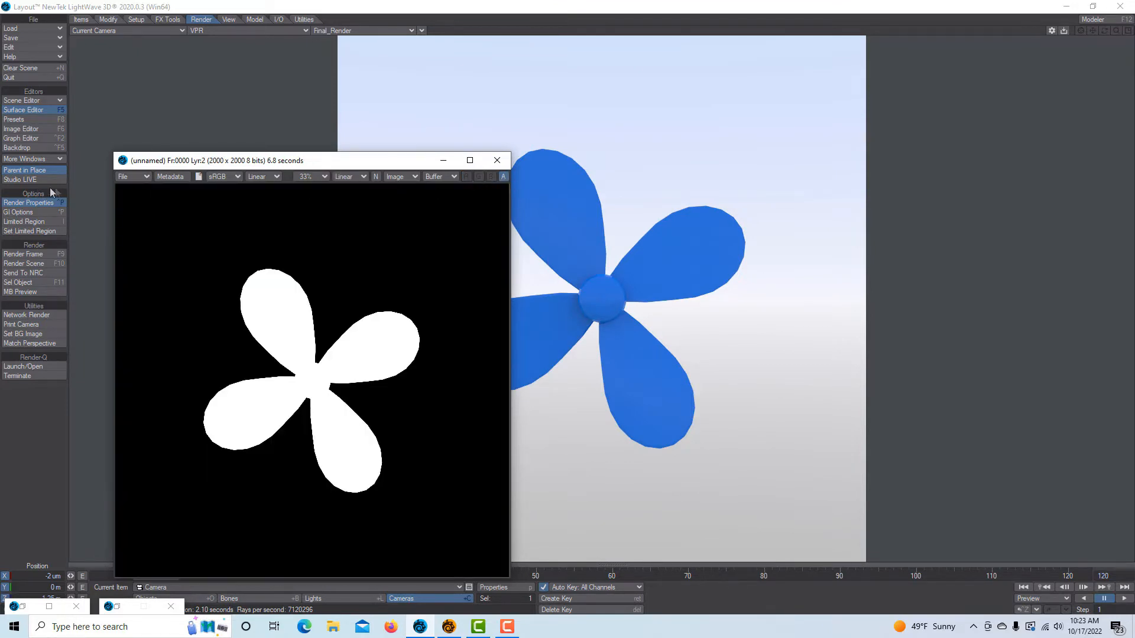
pyautogui.click(145, 176)
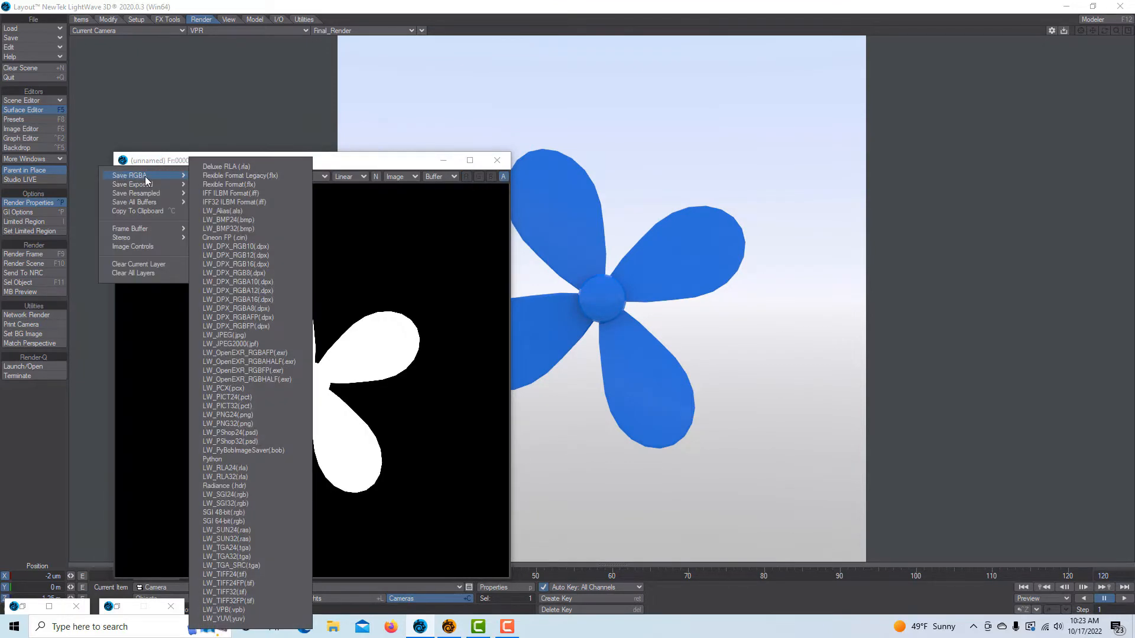
pyautogui.click(247, 332)
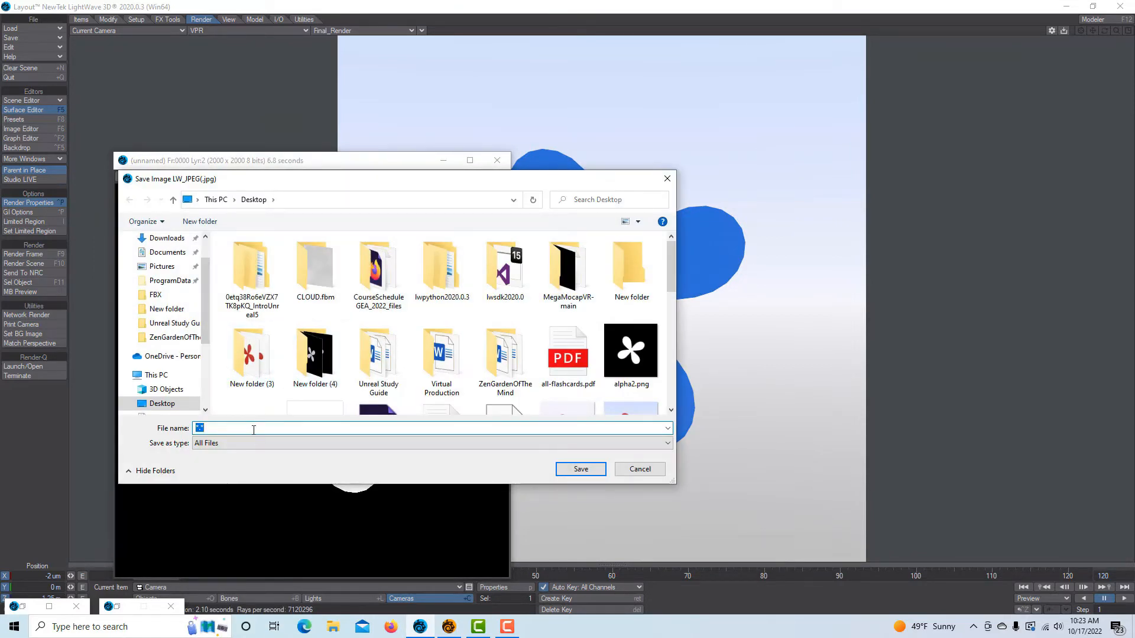
pyautogui.write('fan')
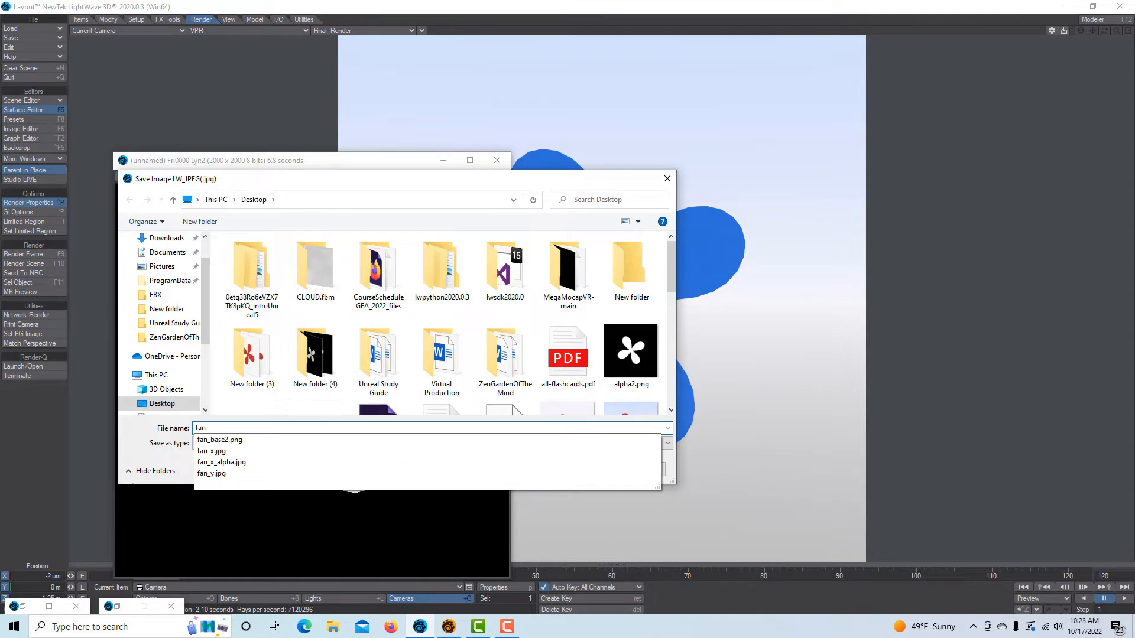
pyautogui.write('_y')
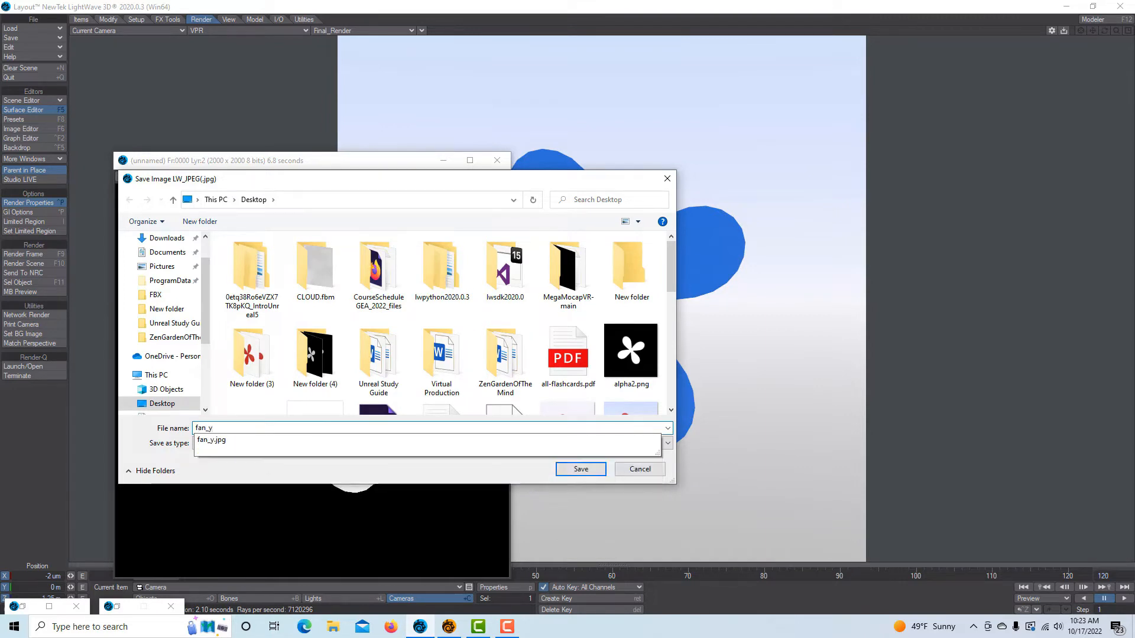
pyautogui.write('_alphaplha')
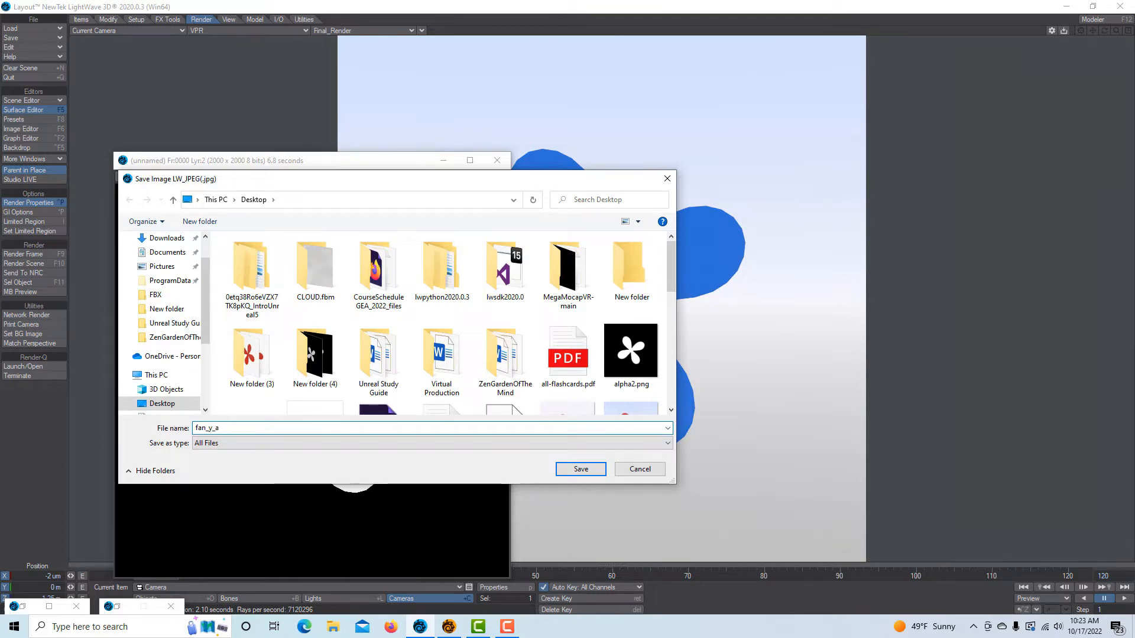
pyautogui.click(577, 469)
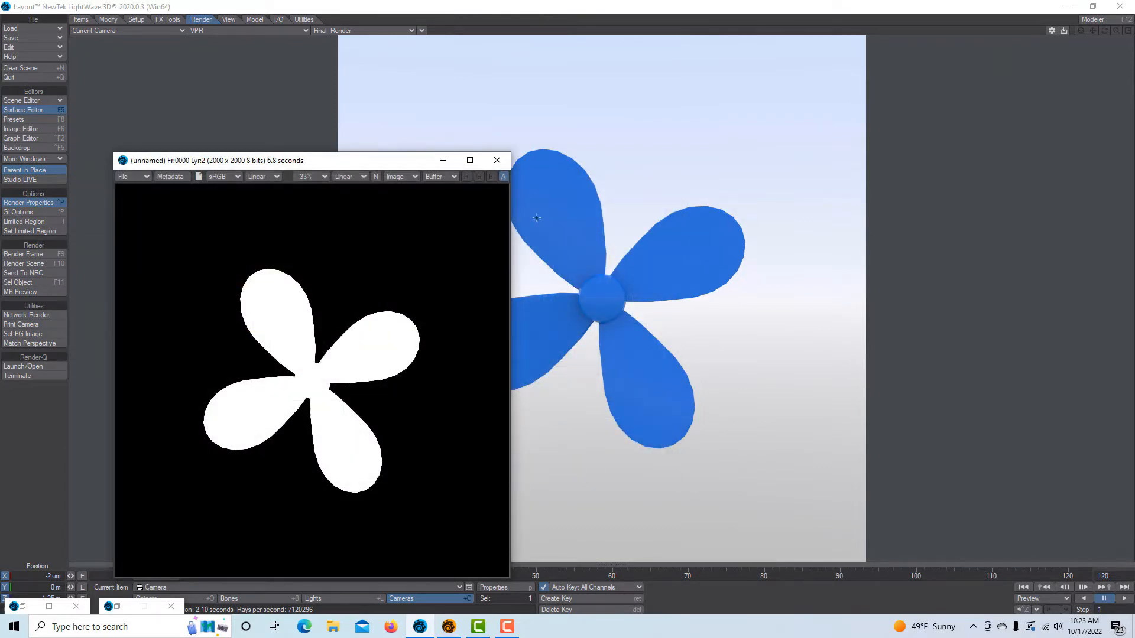
pyautogui.click(498, 162)
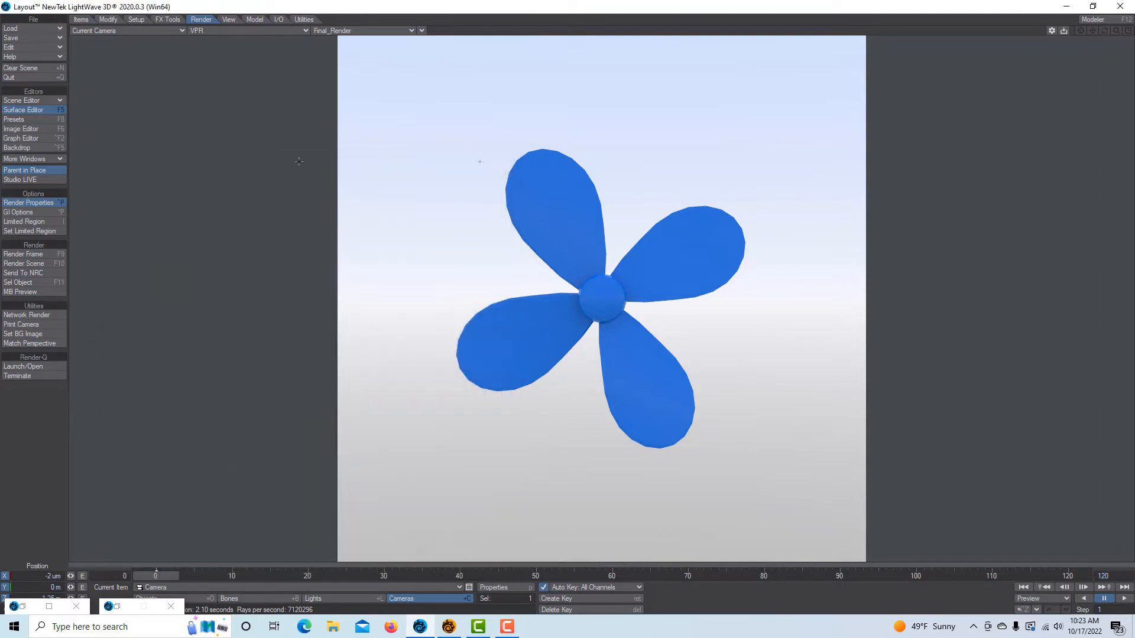
# Clear the Layout scene without saving, switch to Modeler and close all its objects
pyautogui.click(24, 69)
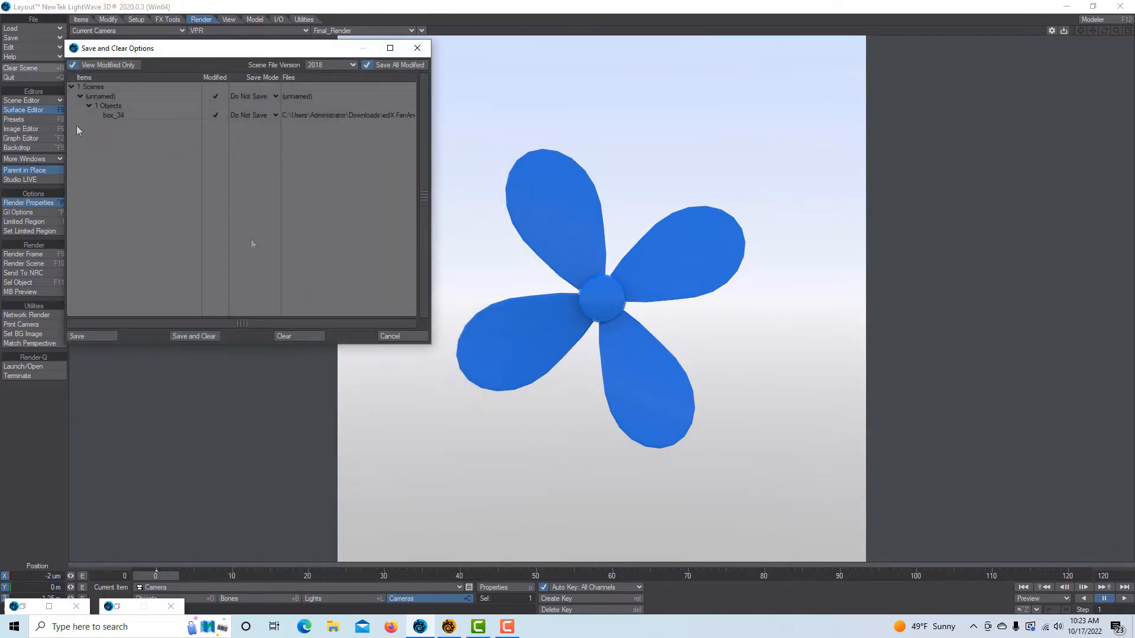
pyautogui.click(296, 336)
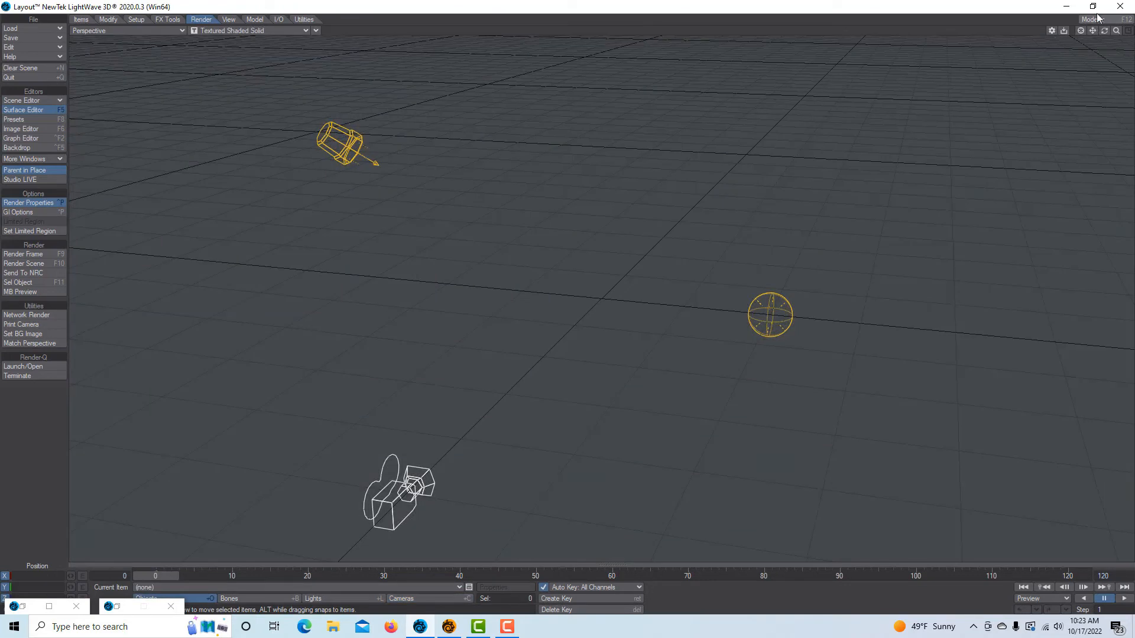
pyautogui.click(1097, 20)
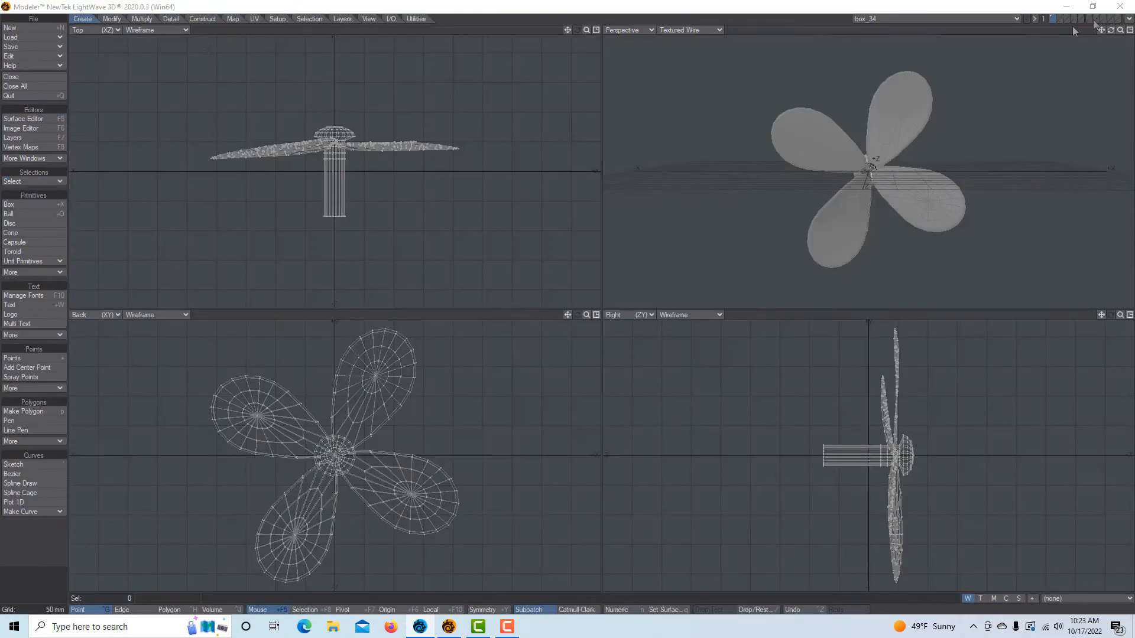
pyautogui.click(46, 86)
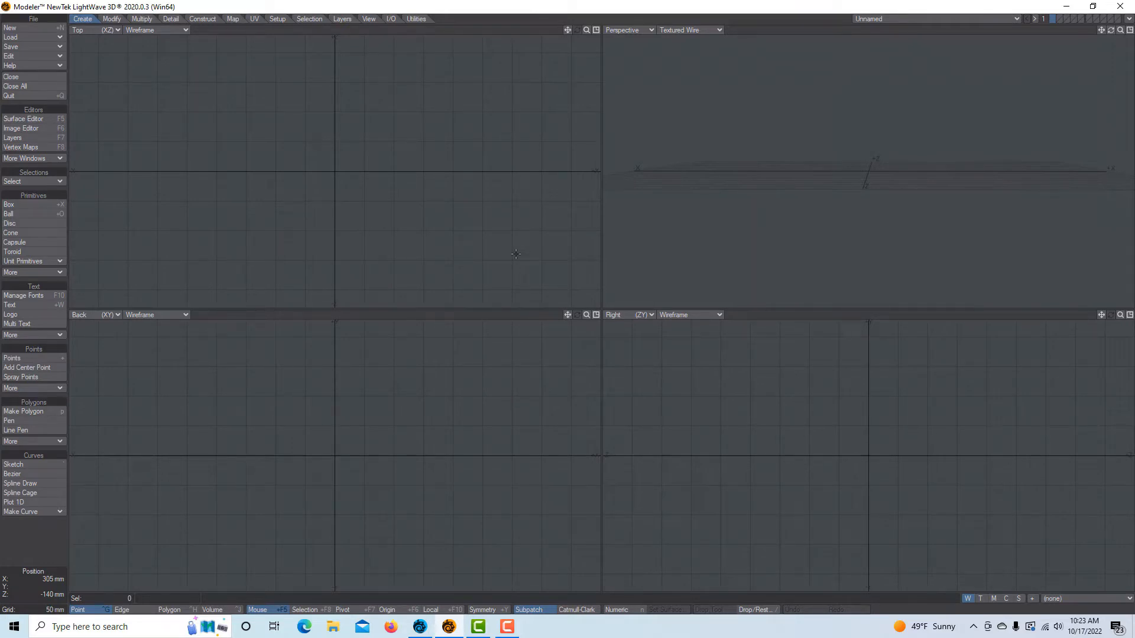
# Create a flat box in the Top view and set its width and depth to 1 m
pyautogui.click(27, 204)
pyautogui.moveTo(232, 97); pyautogui.dragTo(473, 250)
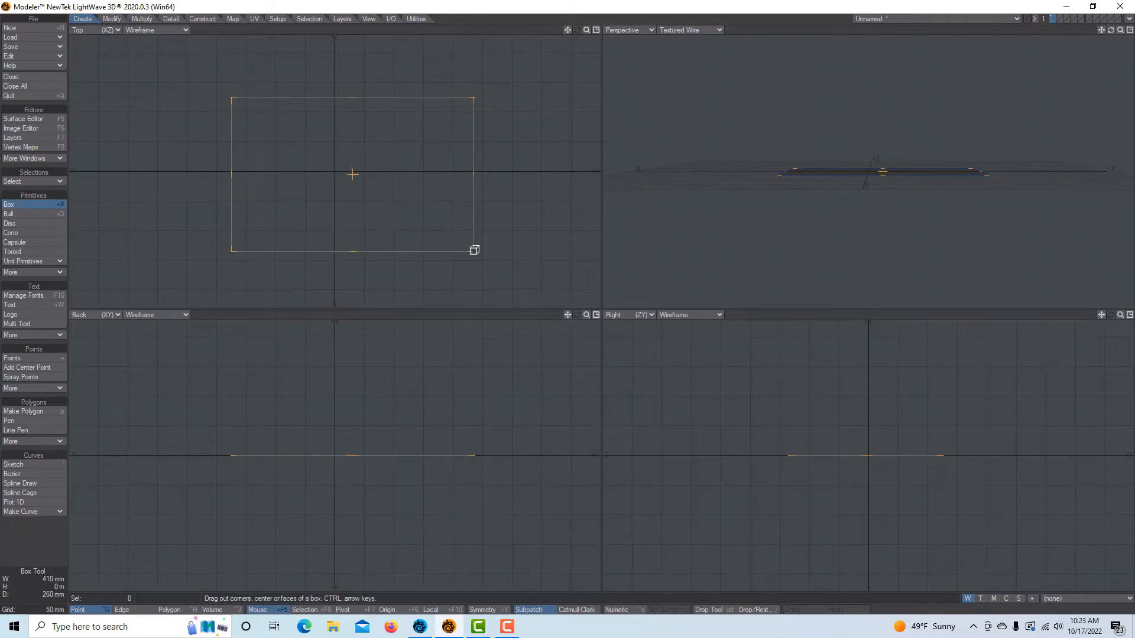
pyautogui.click(616, 609)
pyautogui.write('1')
pyautogui.press('Tab')
pyautogui.press('Tab')
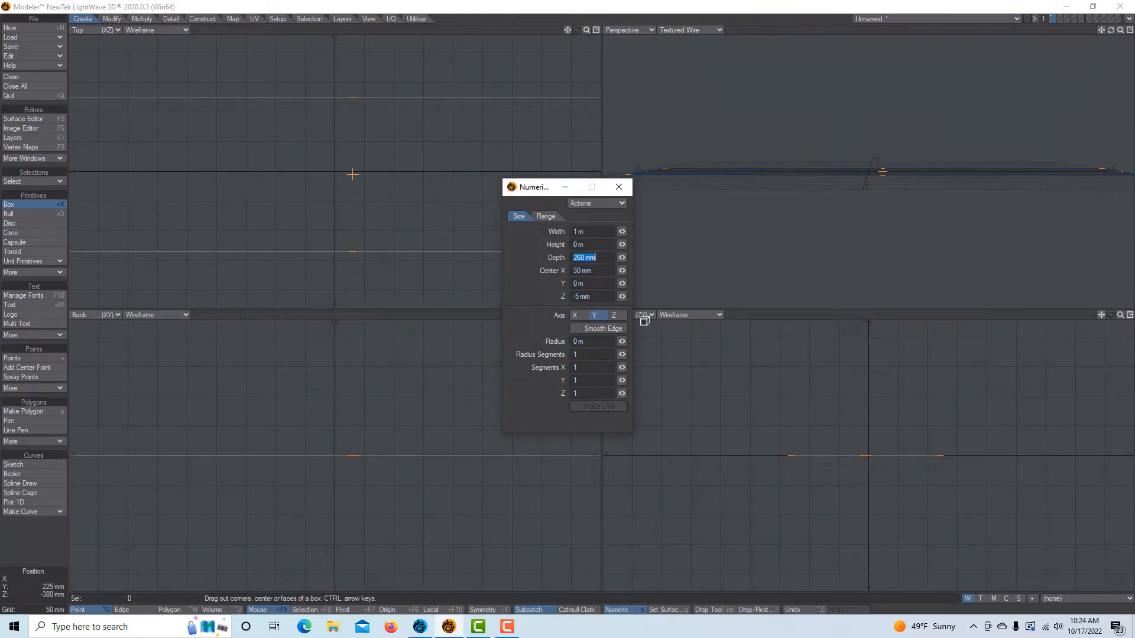
pyautogui.write('1')
pyautogui.press('Tab')
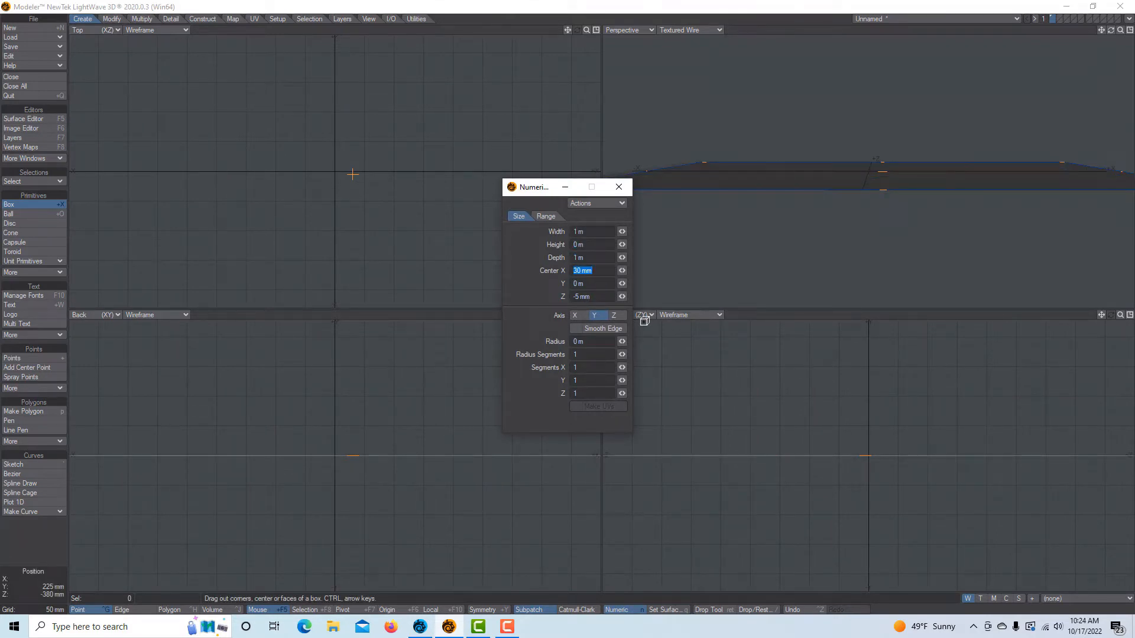
# Centre the box at the origin by setting its Center X and Z to 0
pyautogui.click(593, 296)
pyautogui.press('Return')
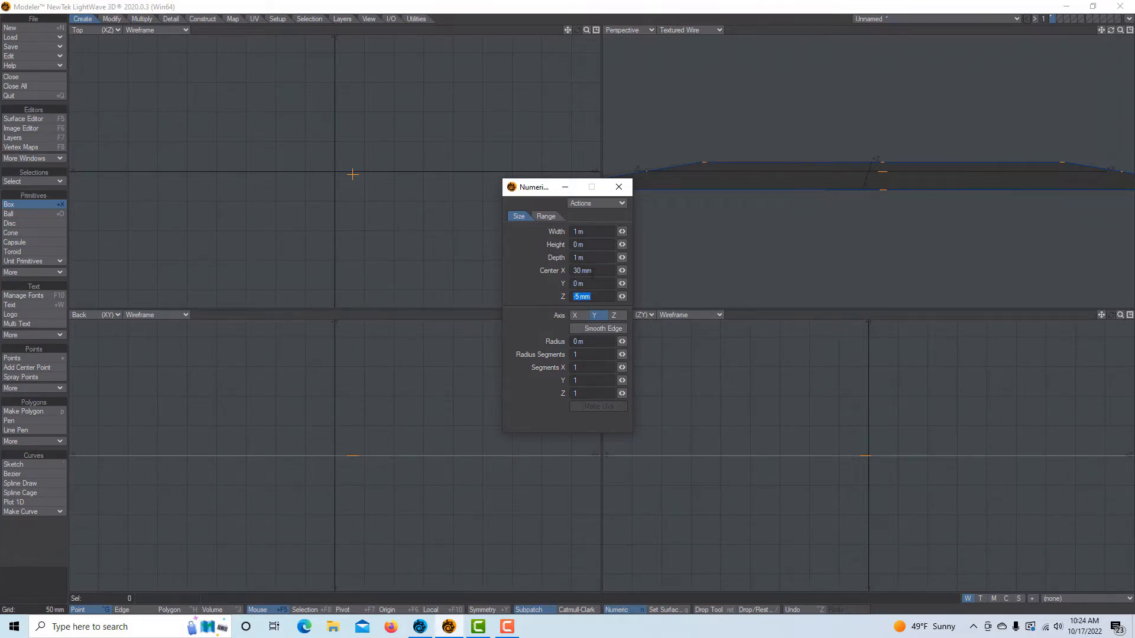
pyautogui.doubleClick(590, 269)
pyautogui.write('0')
pyautogui.press('Tab')
pyautogui.press('Tab')
pyautogui.write('0')
pyautogui.press('Tab')
pyautogui.press('Tab')
pyautogui.click(623, 189)
# Save the plane object as grond_plane2 in the FBX folder
pyautogui.click(41, 47)
pyautogui.click(41, 48)
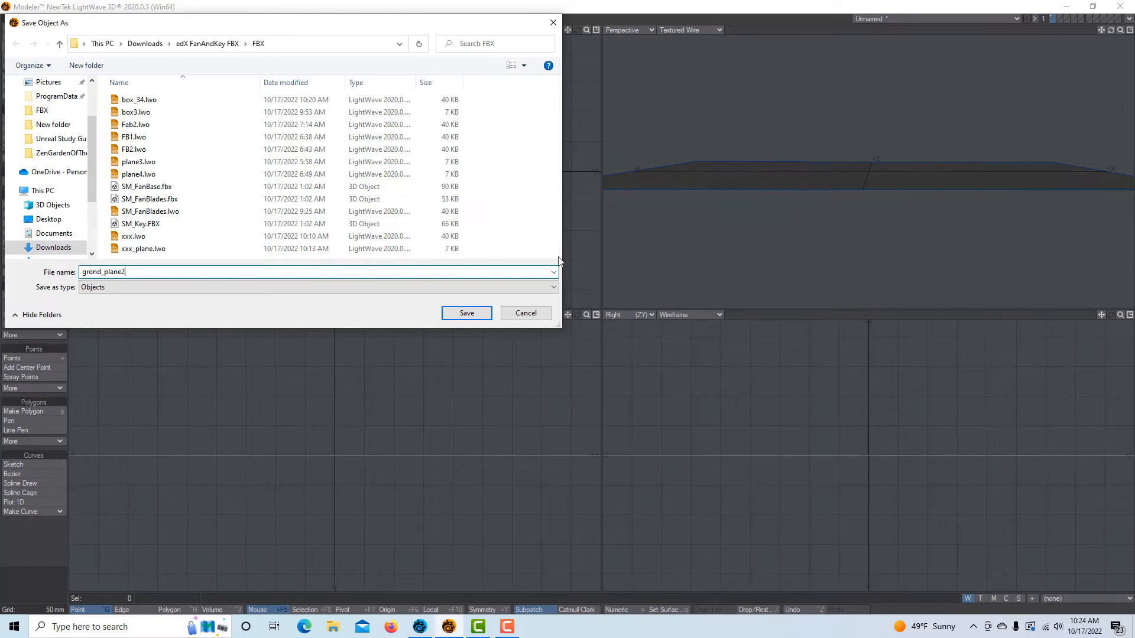
pyautogui.click(473, 312)
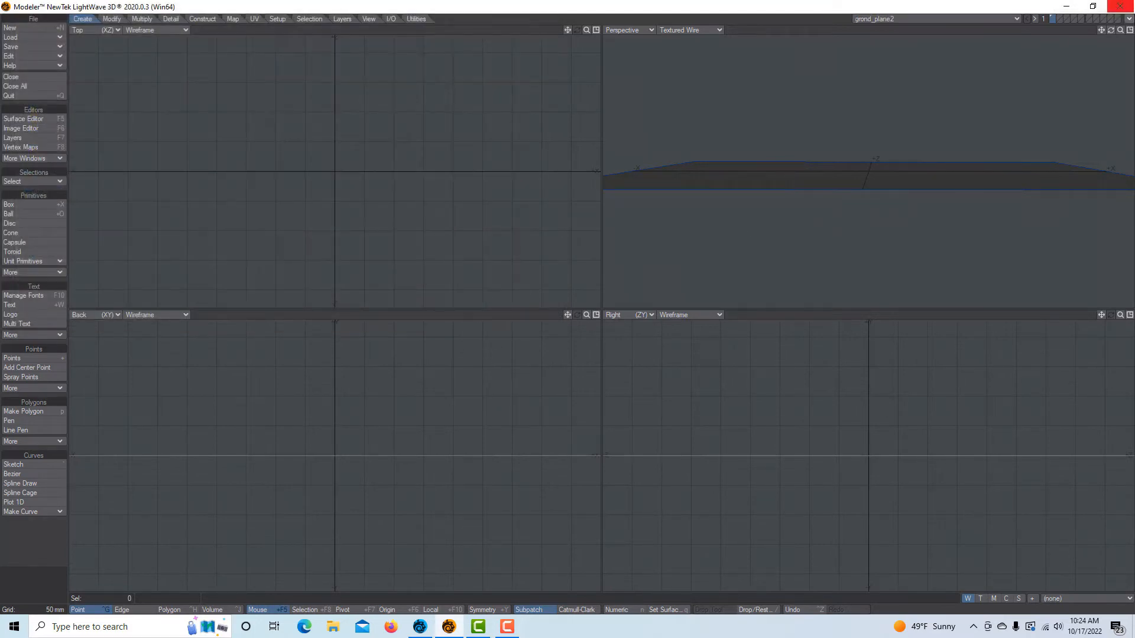
# Send the plane object to Layout and frame it from above in the perspective view
pyautogui.click(1130, 23)
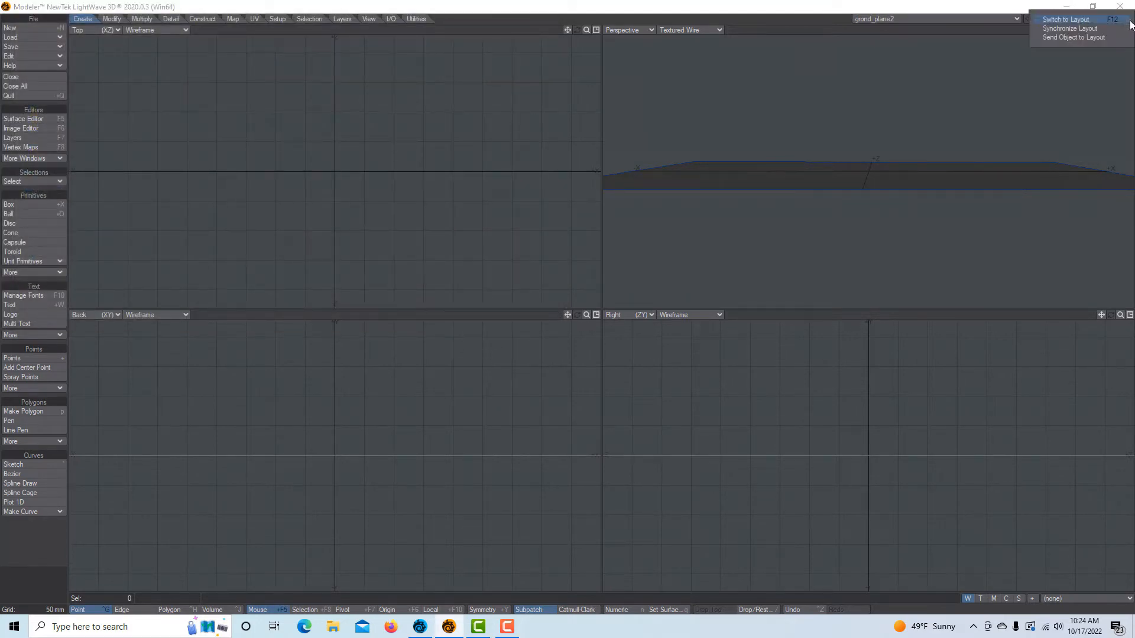
pyautogui.click(1097, 38)
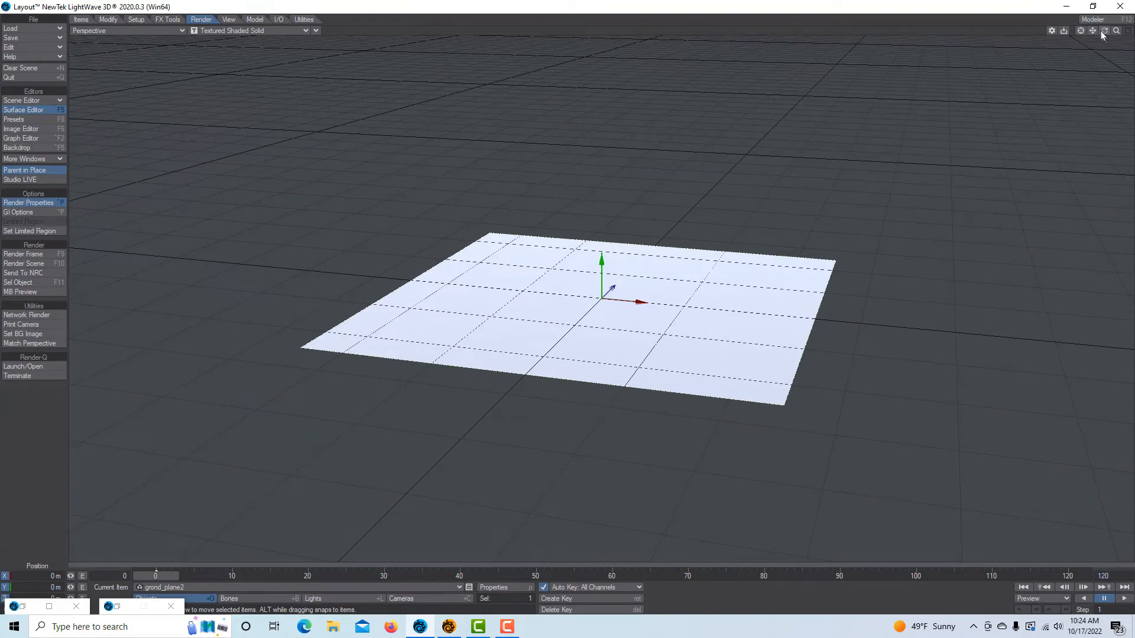
pyautogui.moveTo(1104, 34); pyautogui.dragTo(1093, 89)
pyautogui.moveTo(1116, 32)
pyautogui.mouseDown()
pyautogui.moveTo(1134, 33)
pyautogui.moveTo(1117, 37)
pyautogui.mouseUp()
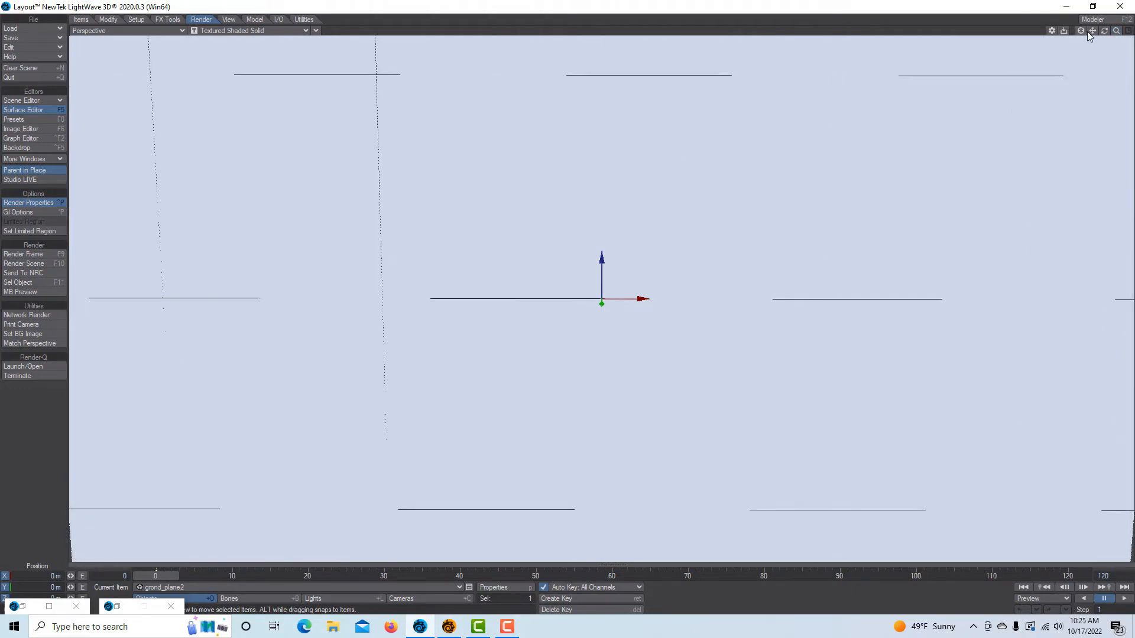
pyautogui.moveTo(1093, 31); pyautogui.dragTo(1116, 36)
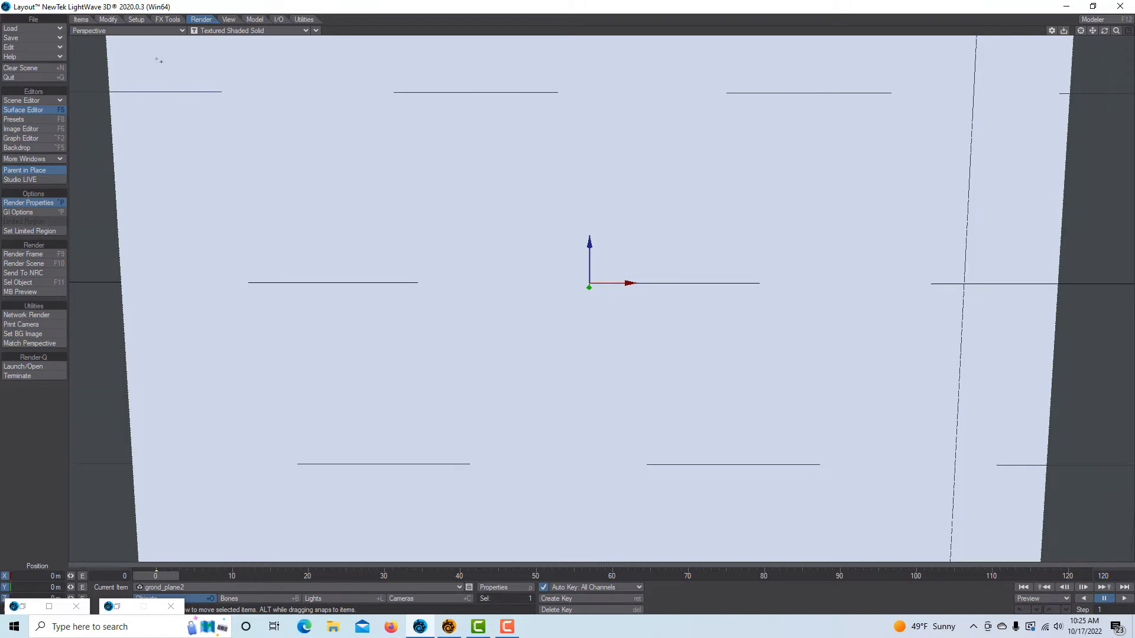
# Set the specular of grond_plane2's Default surface to 0.0%
pyautogui.click(36, 110)
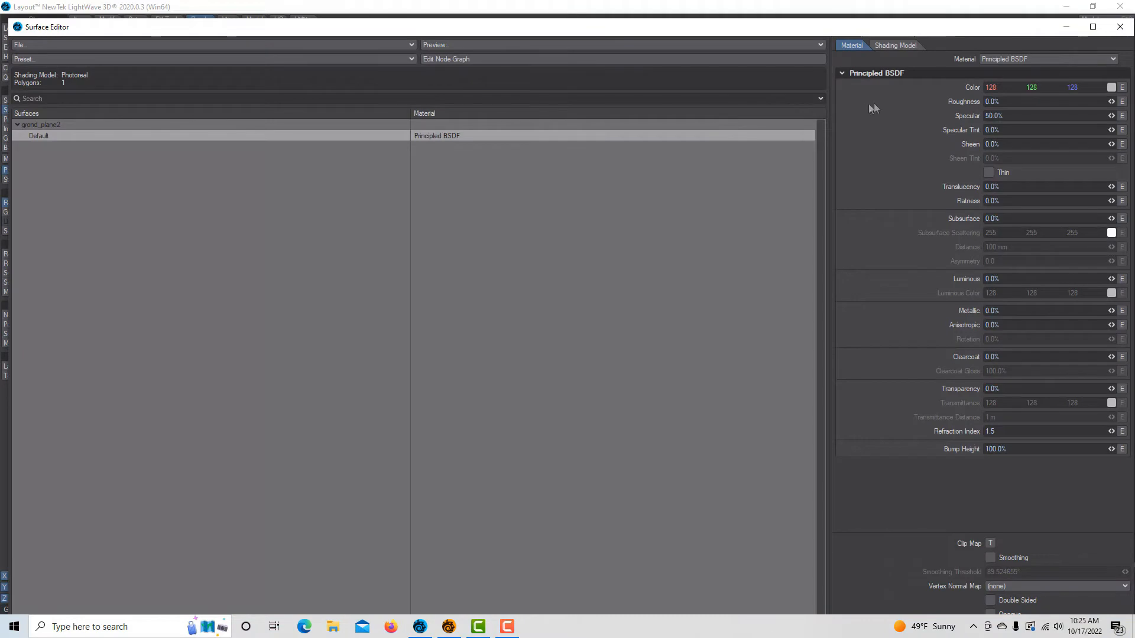
pyautogui.moveTo(1111, 116); pyautogui.dragTo(1064, 116)
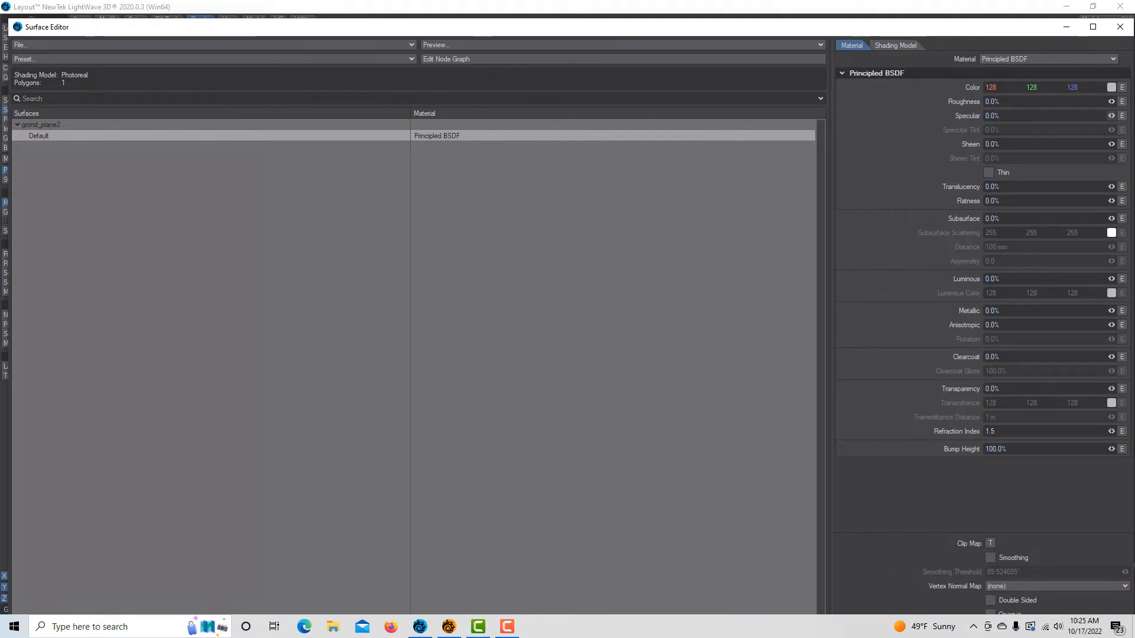
# Set the base color of grond_plane2's Default surface to black (0, 0, 0)
pyautogui.click(1111, 86)
pyautogui.click(233, 418)
pyautogui.click(223, 459)
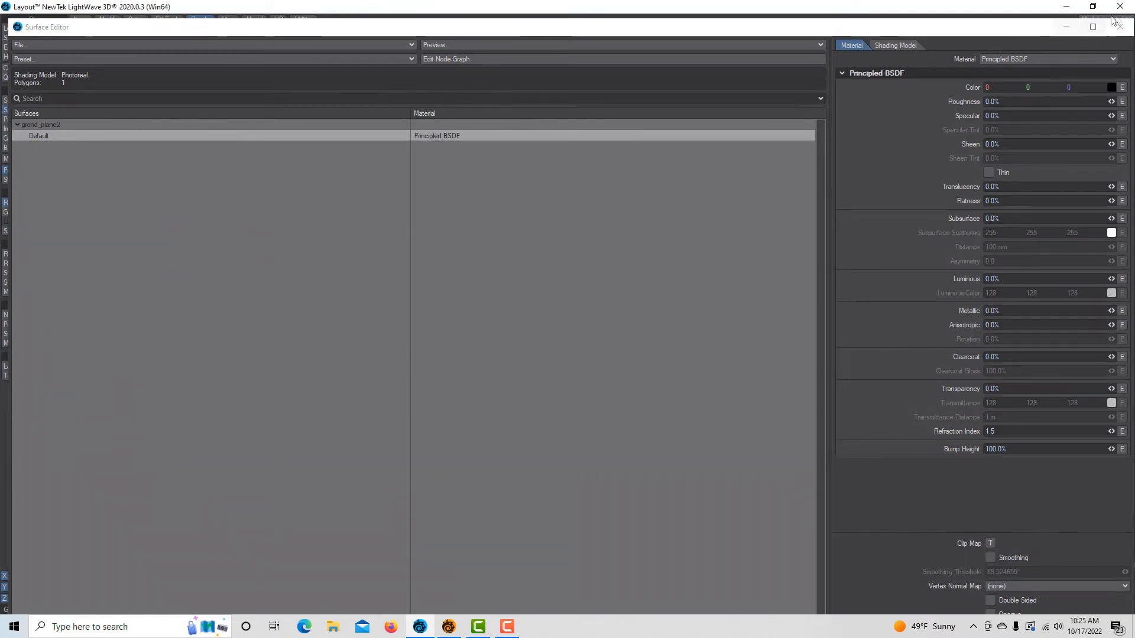
# Add an Image node to the surface's node graph, place it between Input and Principled BSDF, and open its settings
pyautogui.click(497, 61)
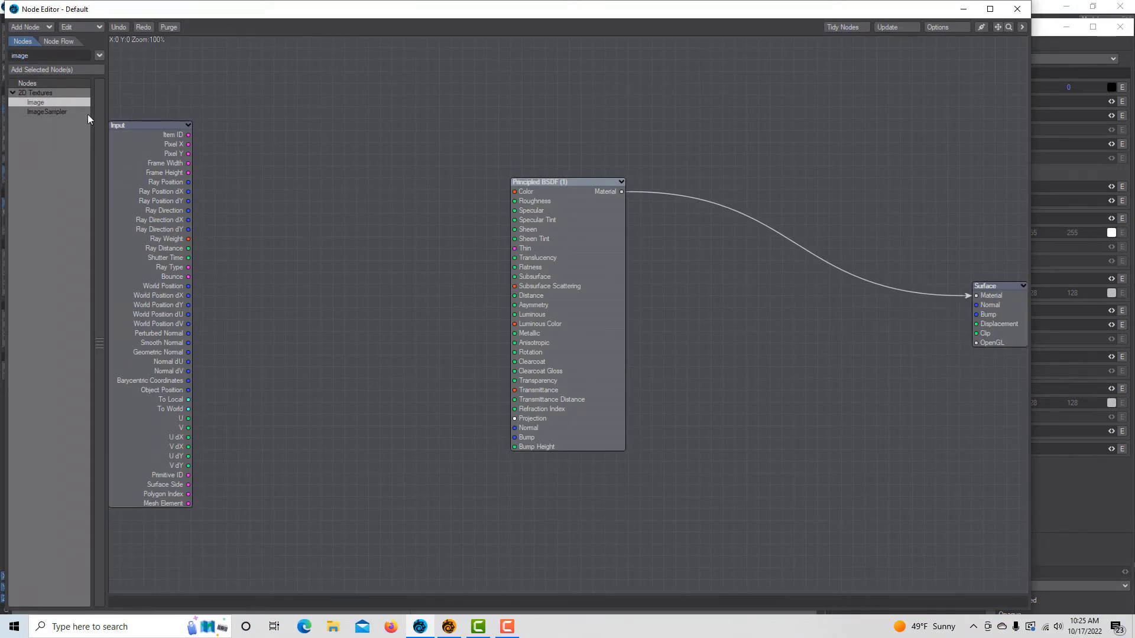
pyautogui.doubleClick(36, 104)
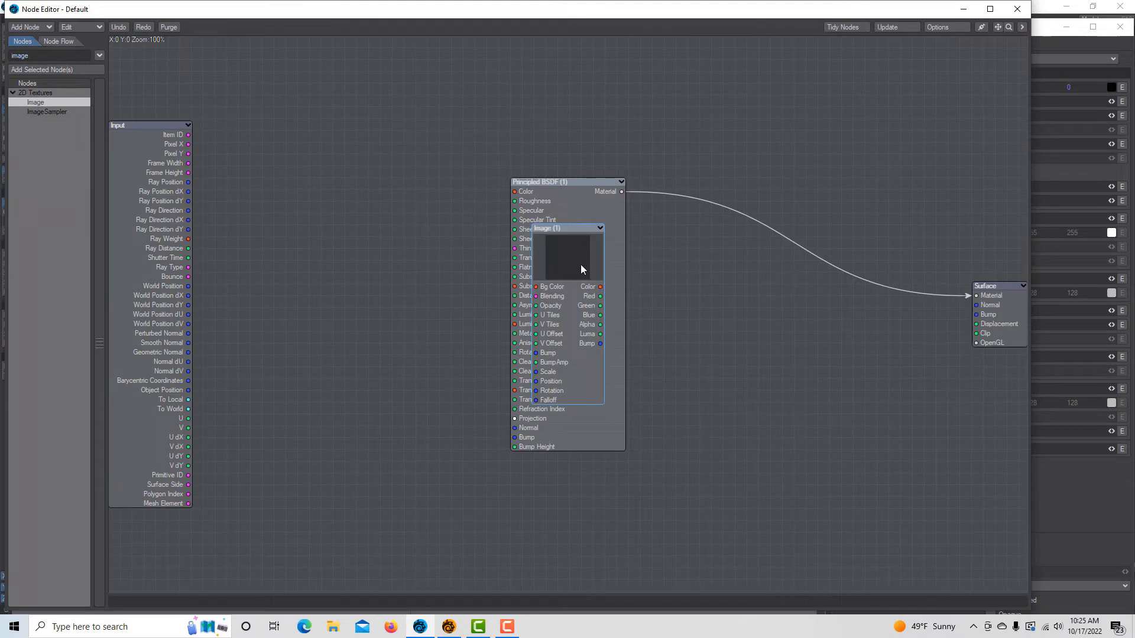
pyautogui.moveTo(581, 266); pyautogui.dragTo(360, 203)
pyautogui.doubleClick(360, 203)
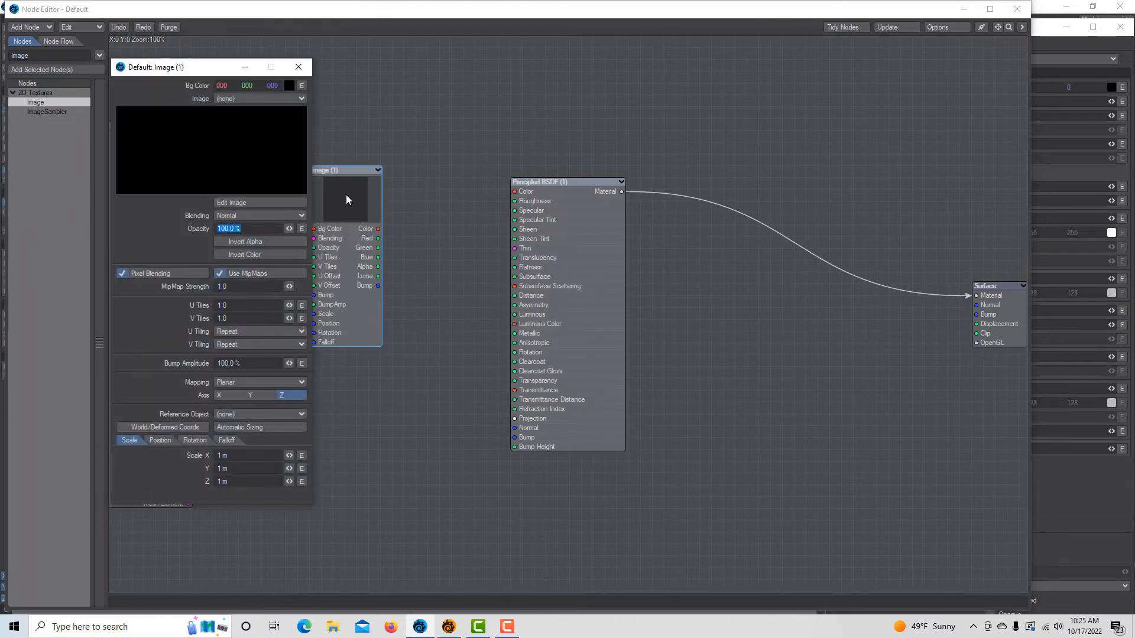
# Load fan_y.jpg from the Desktop into the Image node and connect its Color output to the Principled BSDF Color input
pyautogui.click(301, 98)
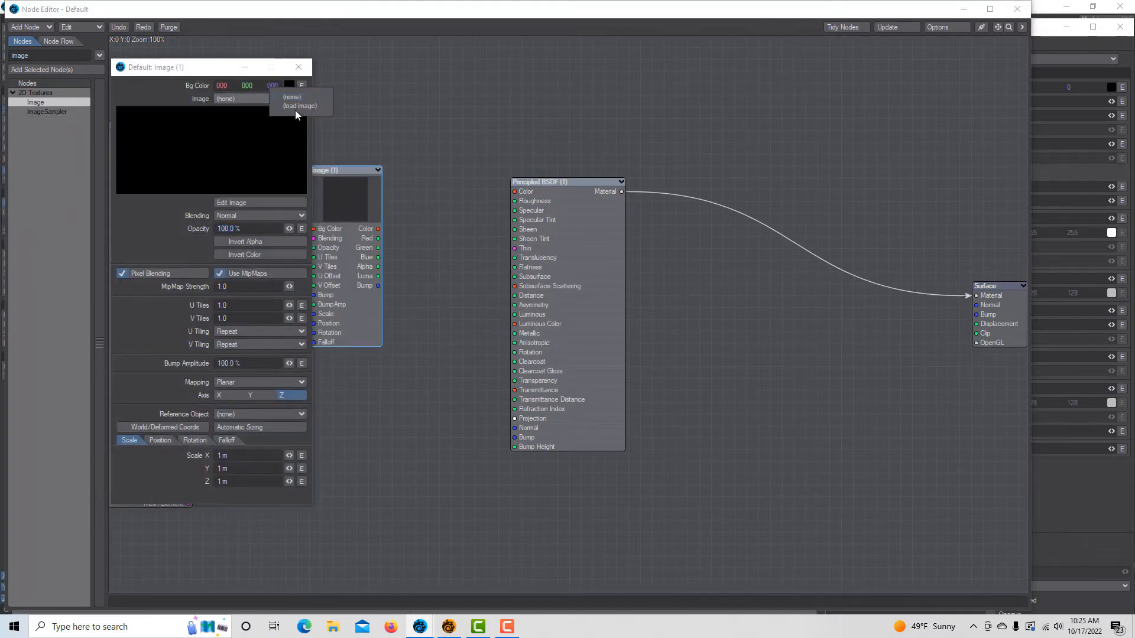
pyautogui.click(296, 107)
pyautogui.moveTo(669, 192); pyautogui.dragTo(670, 253)
pyautogui.click(439, 231)
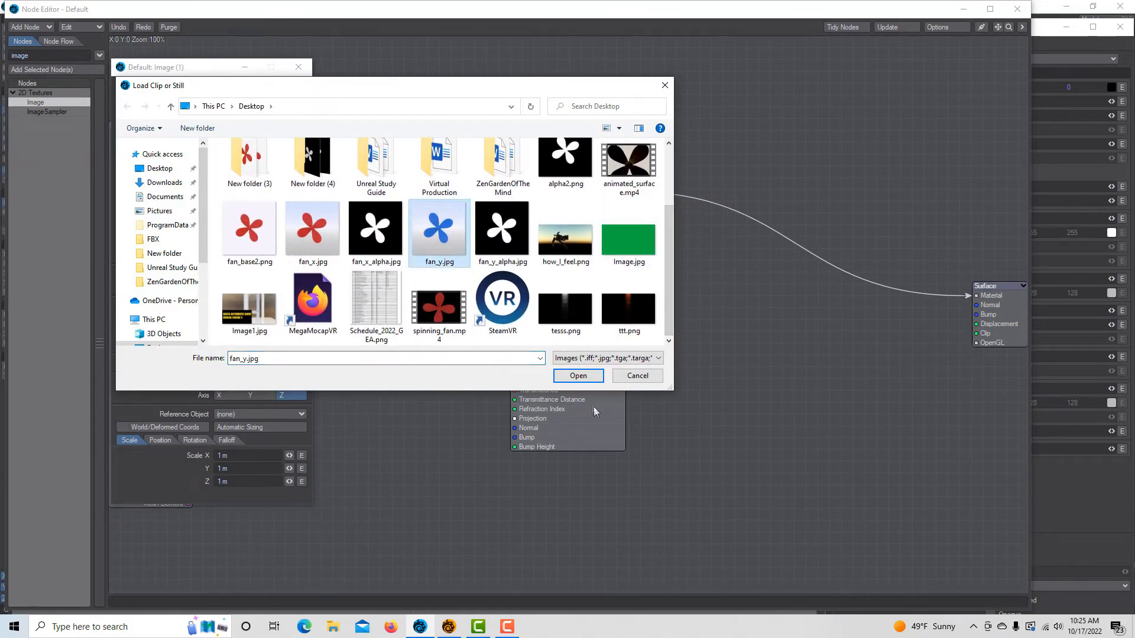
pyautogui.click(578, 376)
pyautogui.moveTo(377, 230); pyautogui.dragTo(519, 192)
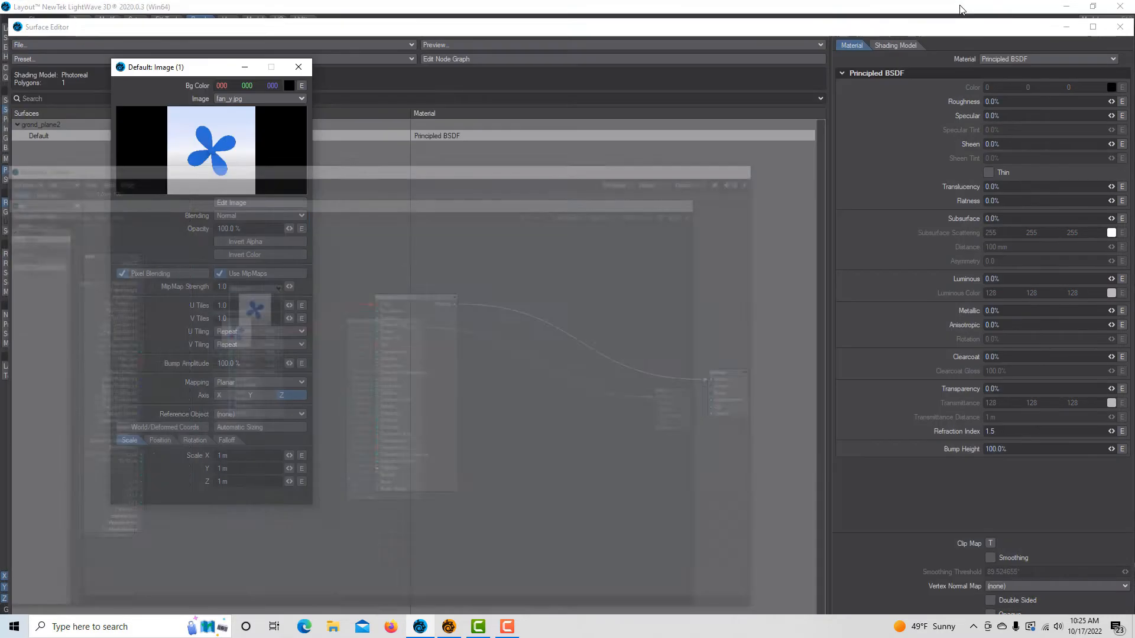
# Get the node and surface editors out of the way and set the fan image's planar mapping axis to Y
pyautogui.click(963, 10)
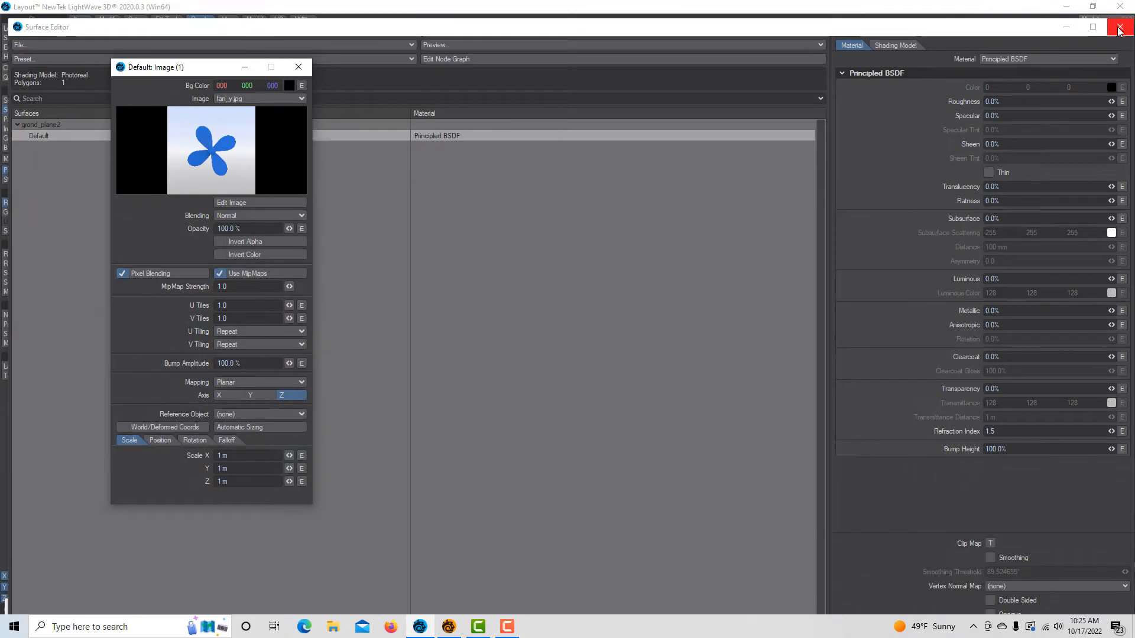
pyautogui.click(1127, 32)
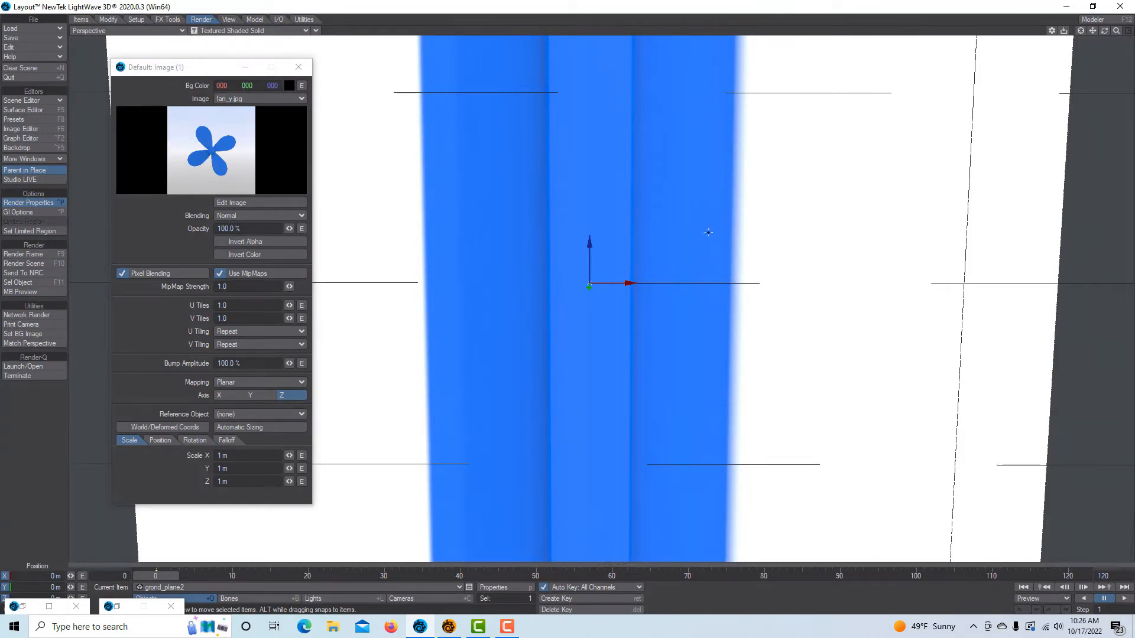
pyautogui.click(257, 395)
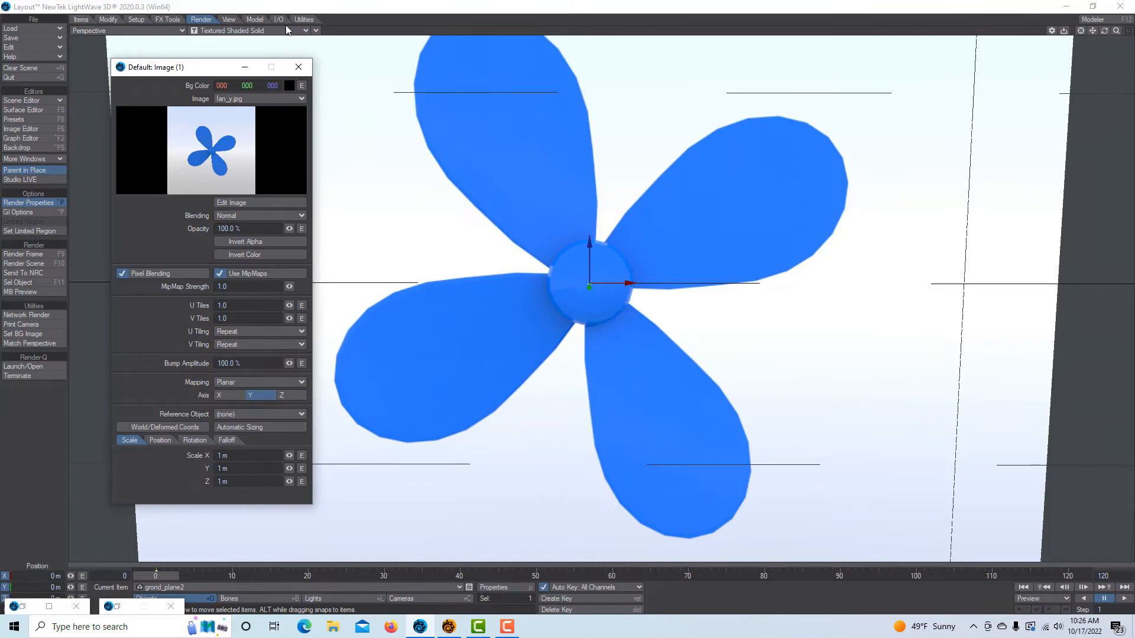
# Switch the viewport to VPR rendering and match the selected camera to the perspective view
pyautogui.click(306, 32)
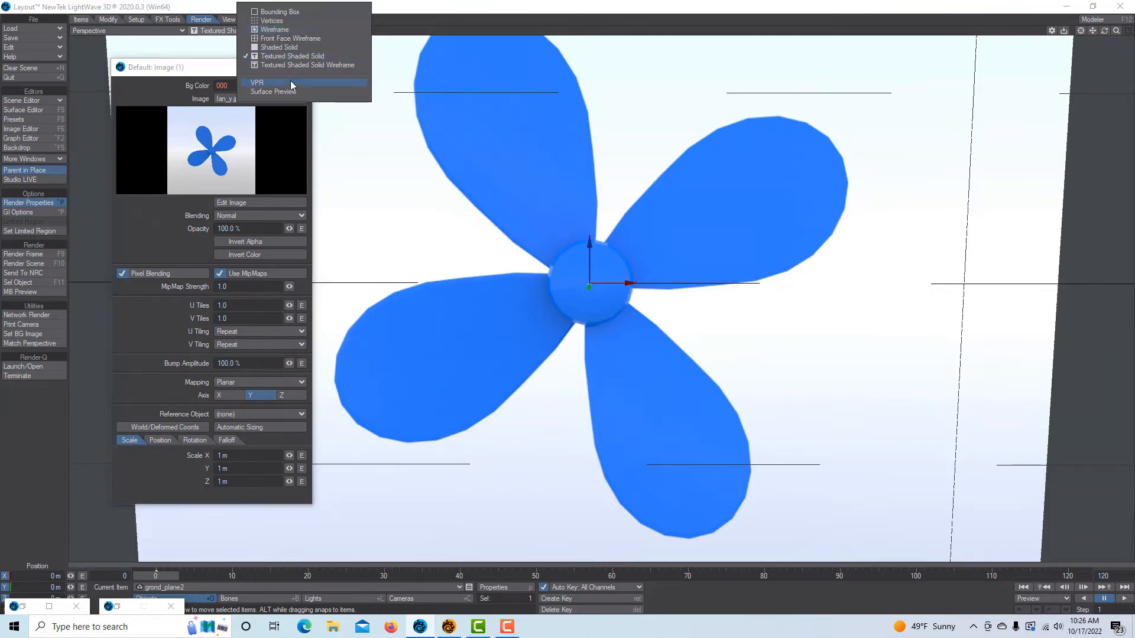
pyautogui.click(291, 82)
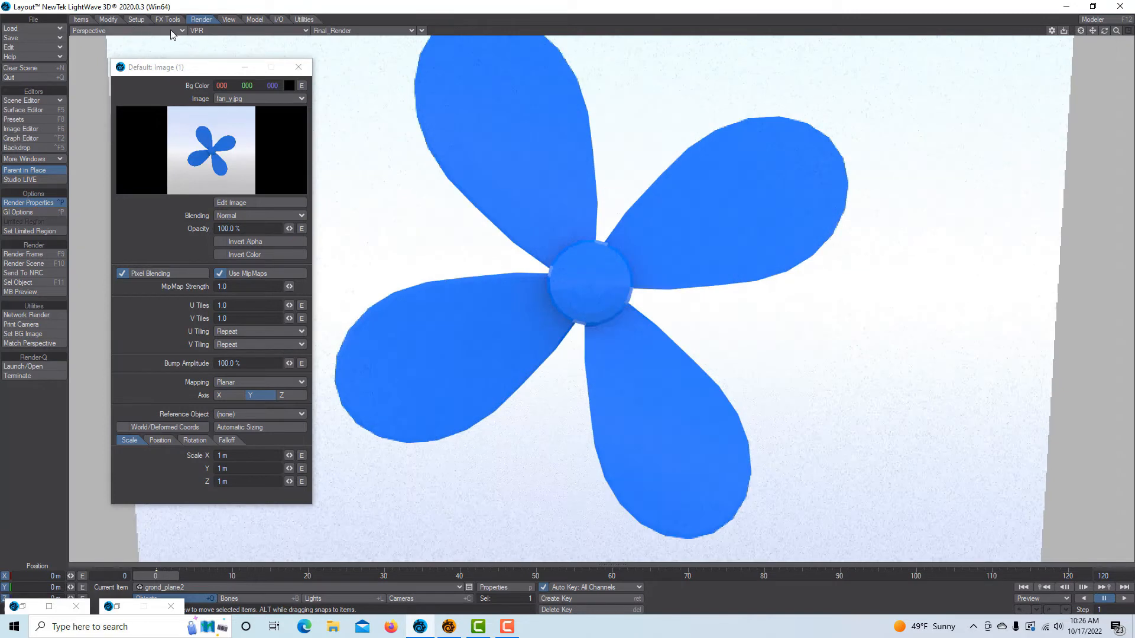
pyautogui.click(422, 31)
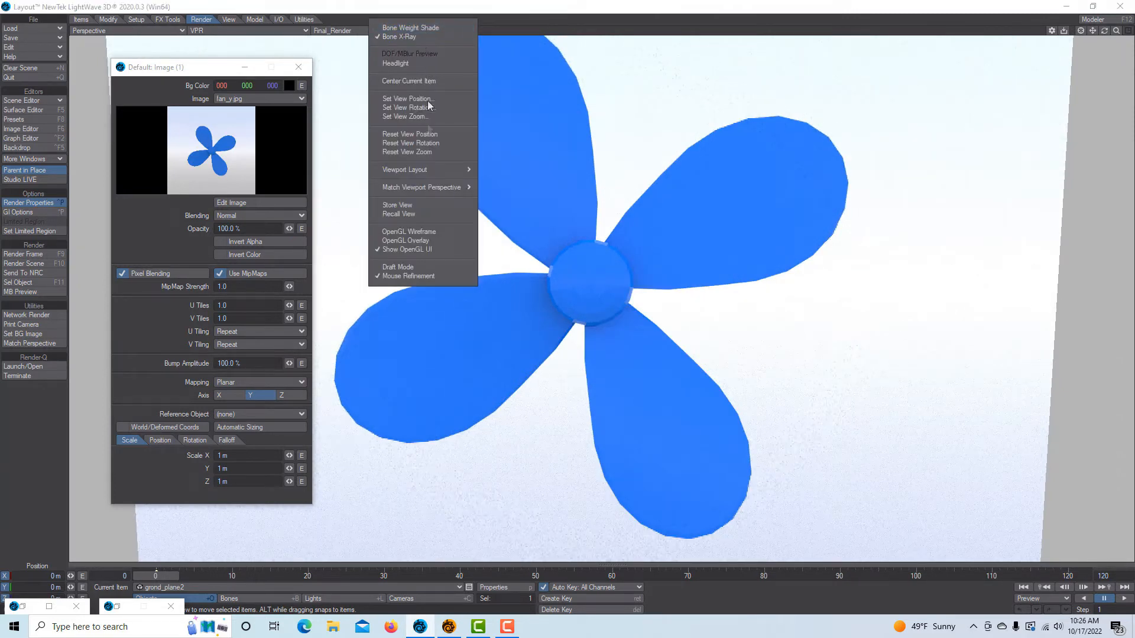
pyautogui.moveTo(456, 187)
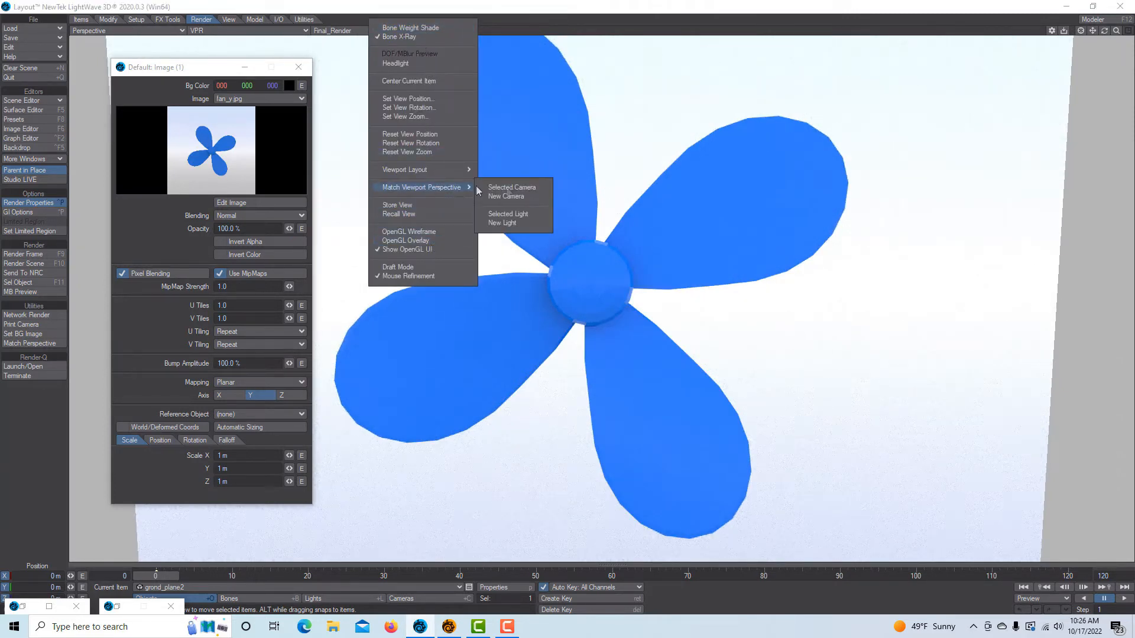
pyautogui.click(516, 188)
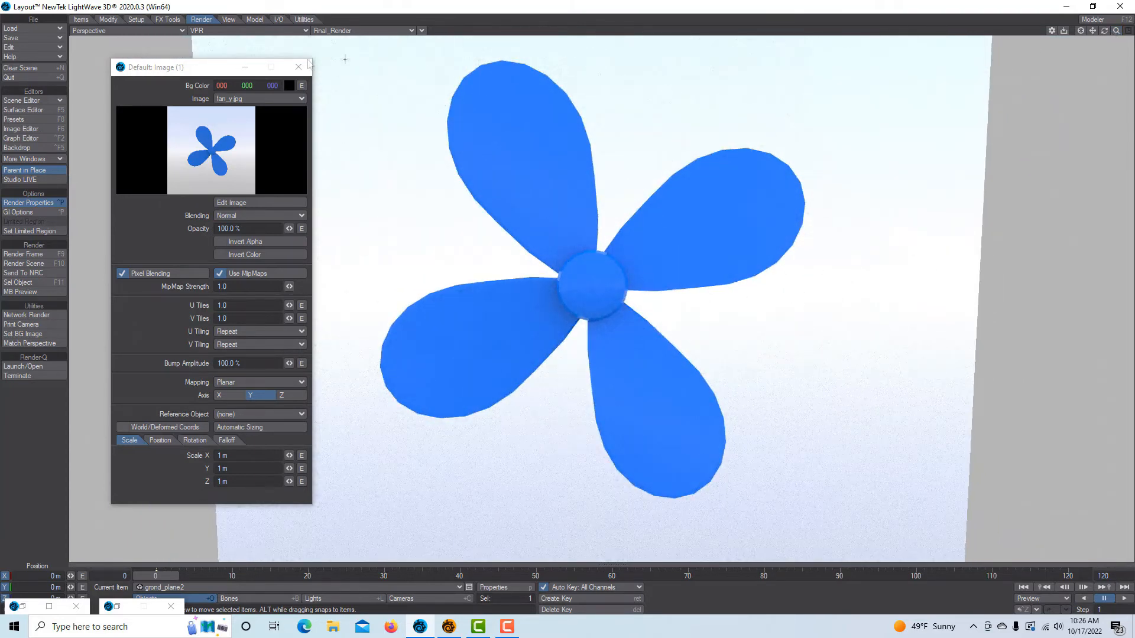
# Match a camera to the wider viewport perspective and switch the viewport to the current camera view
pyautogui.click(422, 30)
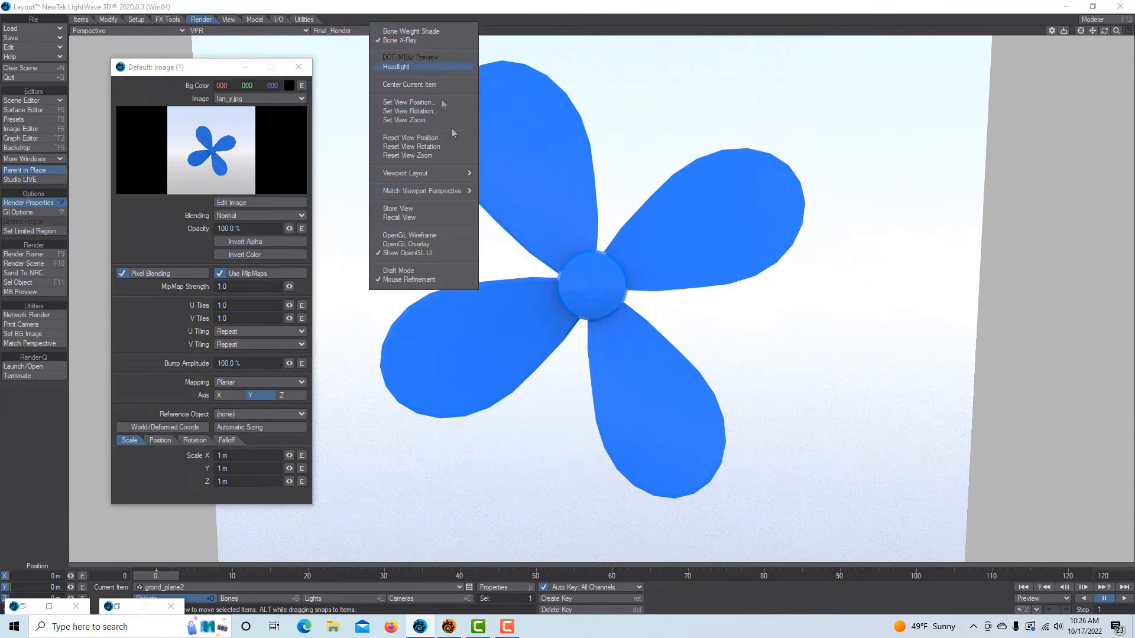
pyautogui.moveTo(456, 192)
pyautogui.click(494, 197)
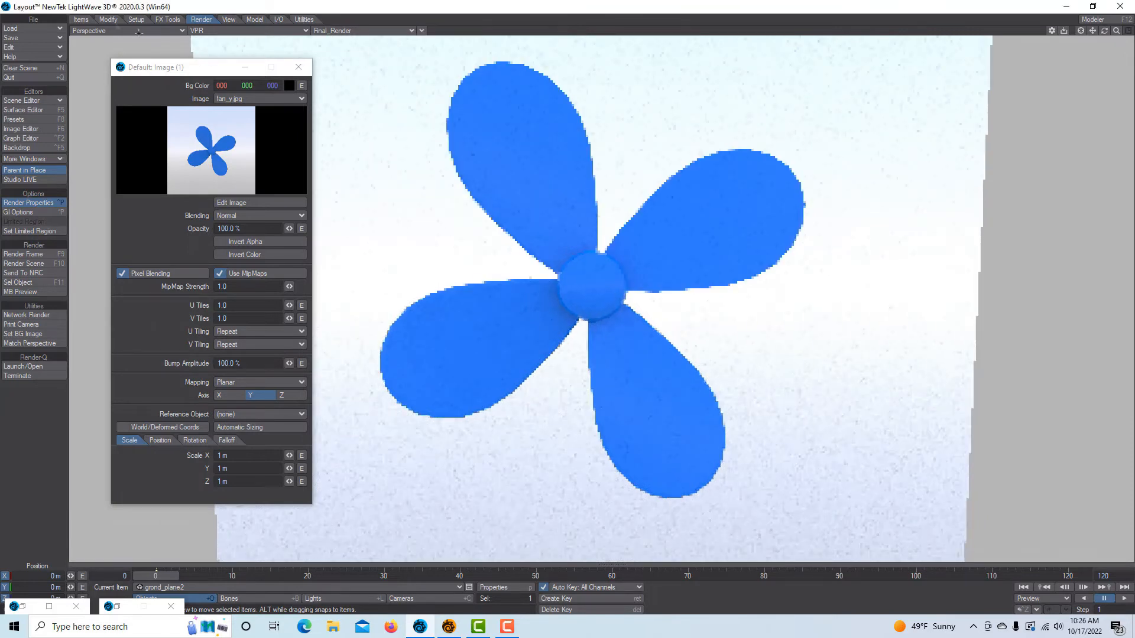
pyautogui.click(183, 31)
pyautogui.moveTo(181, 90)
pyautogui.click(256, 91)
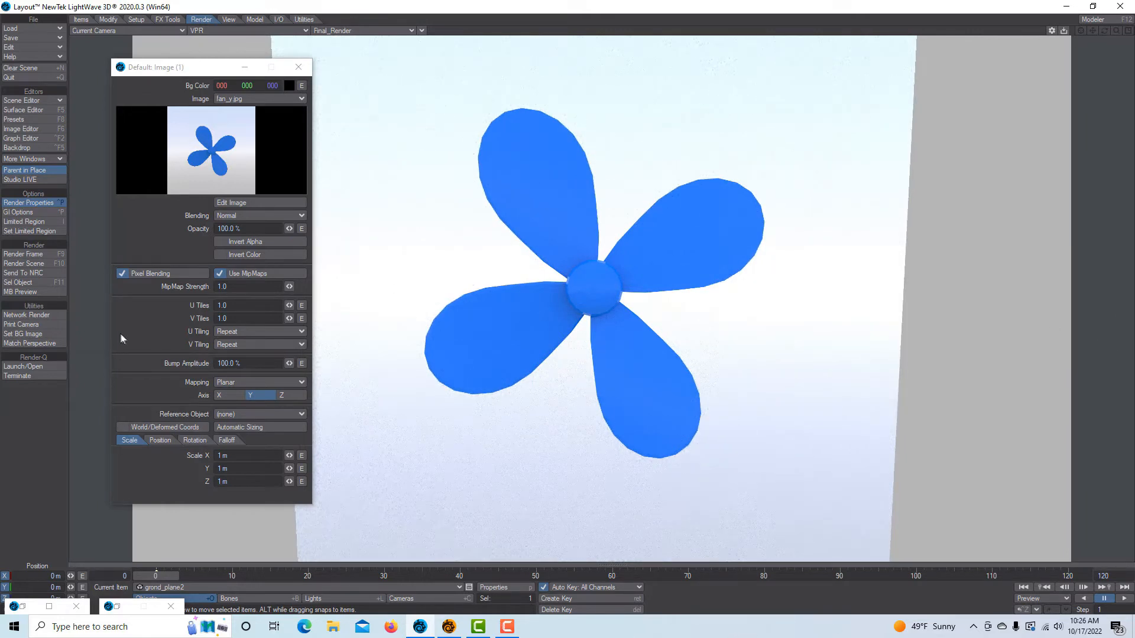
# Create an envelope for the image's Rotation H and add a key at frame 120 with a value of about 665°
pyautogui.click(195, 441)
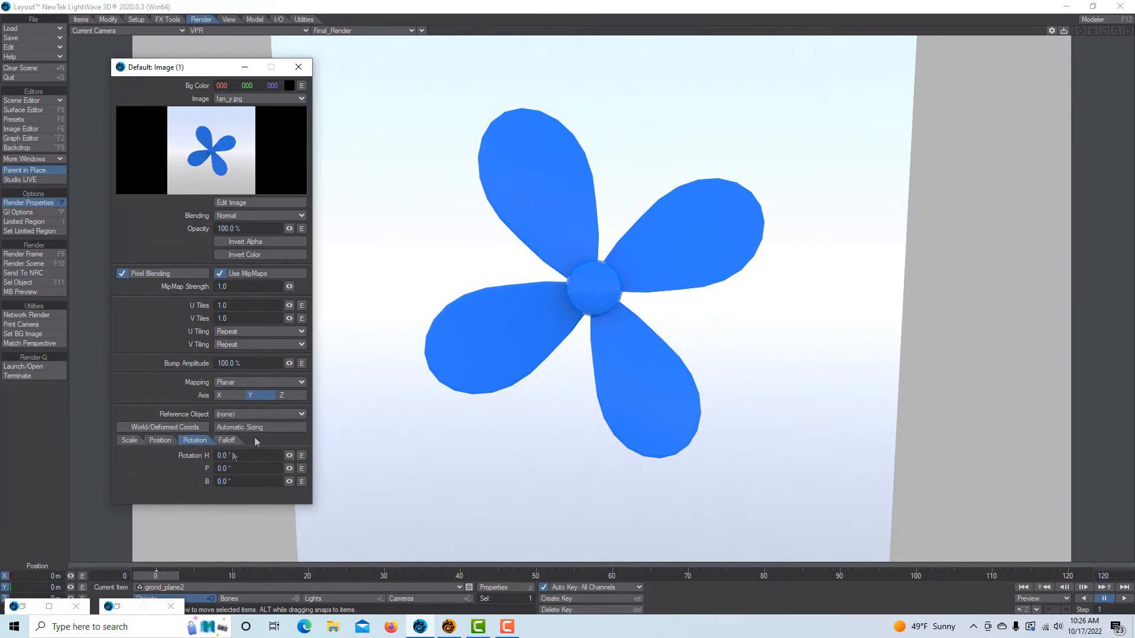
pyautogui.click(302, 456)
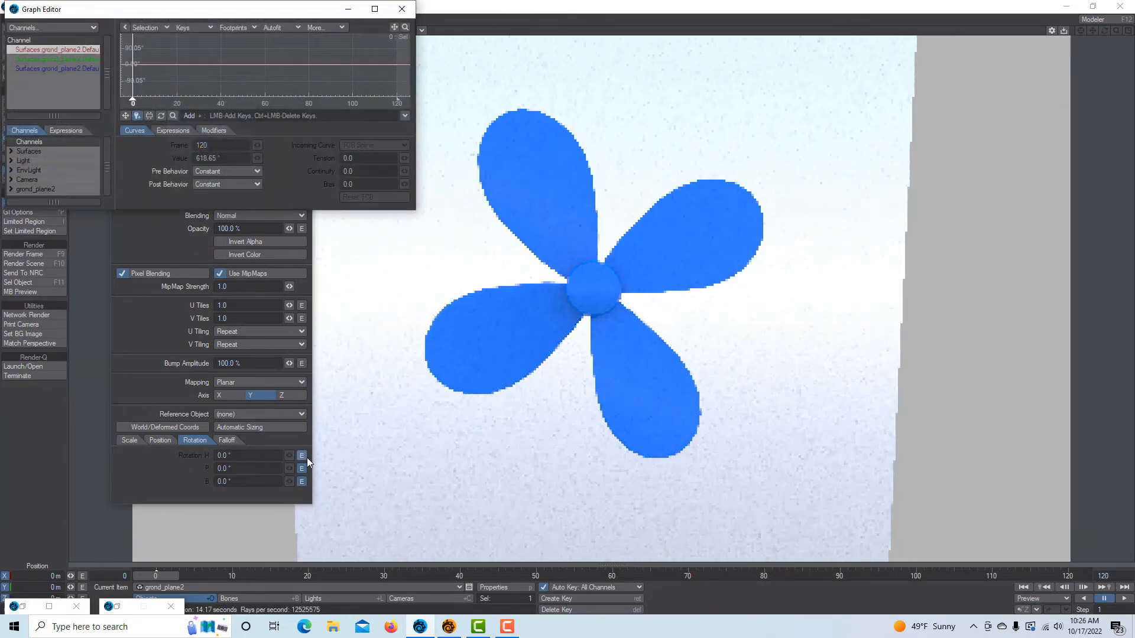
pyautogui.click(375, 9)
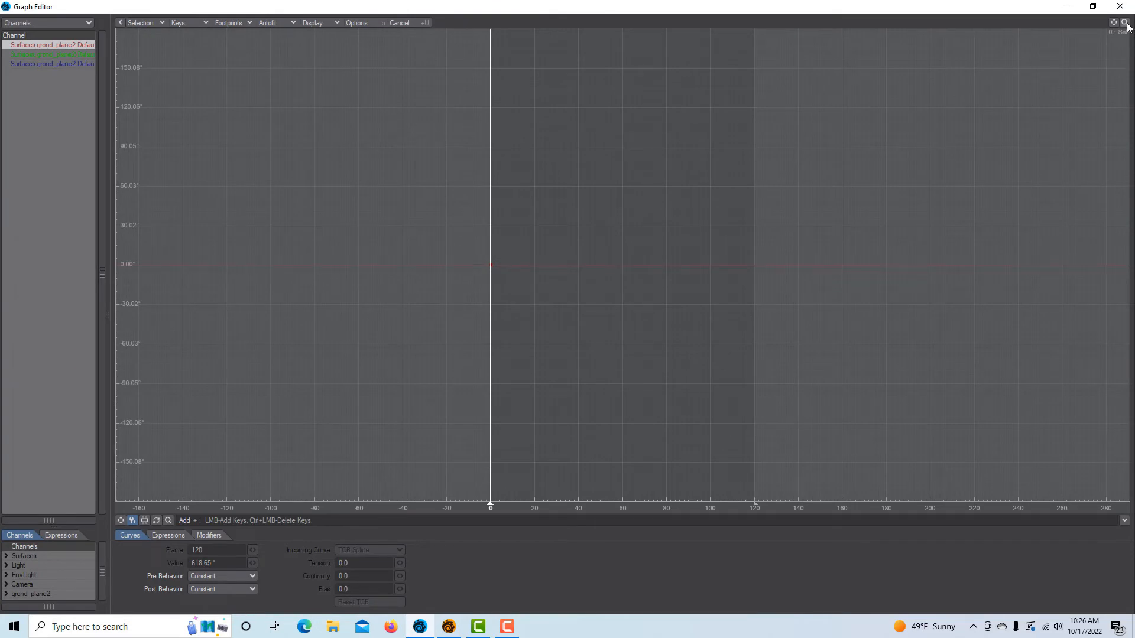
pyautogui.moveTo(1127, 24); pyautogui.dragTo(1130, 84)
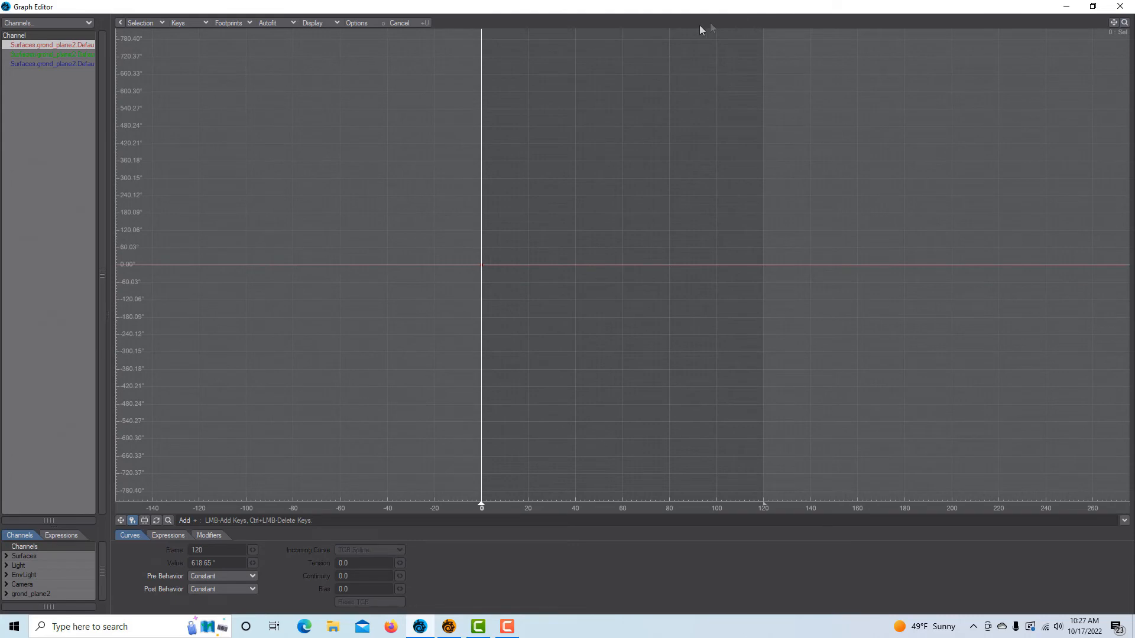
pyautogui.click(764, 73)
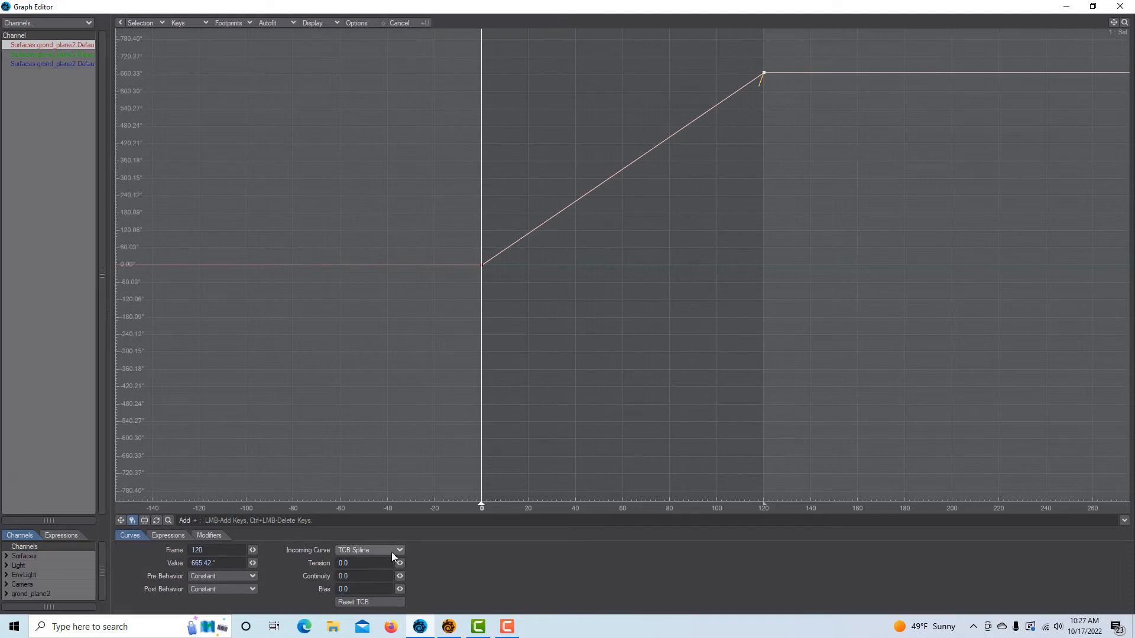
# Ease the rotation curve by setting the tension to 0.965 on the frame 120 key and 1.0 on the frame 0 key
pyautogui.moveTo(400, 562); pyautogui.dragTo(391, 573)
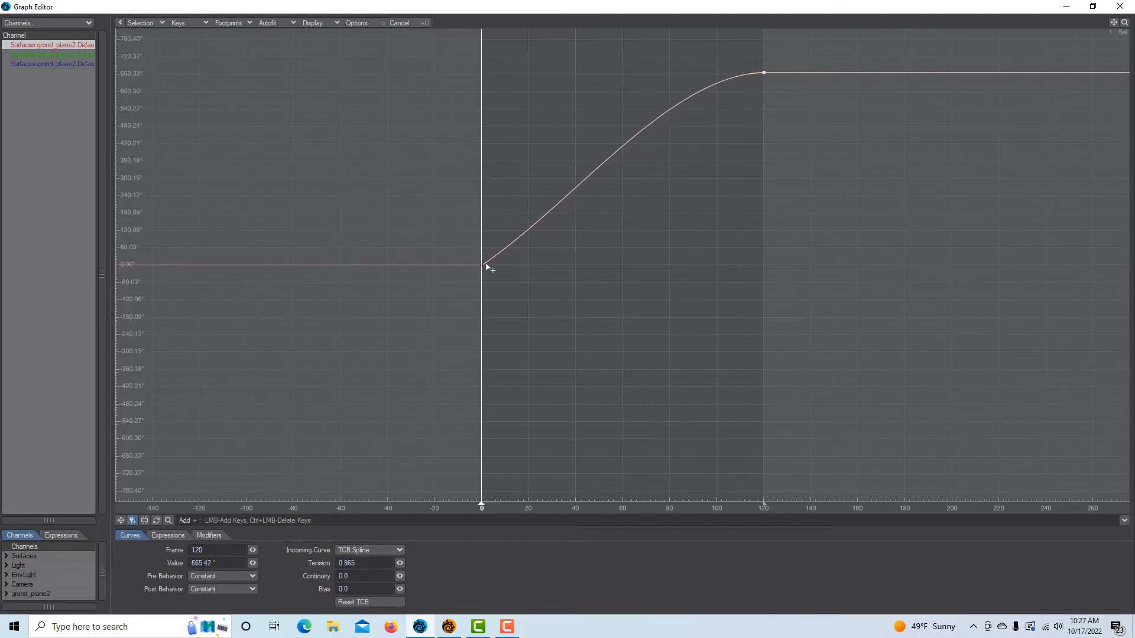
pyautogui.click(120, 520)
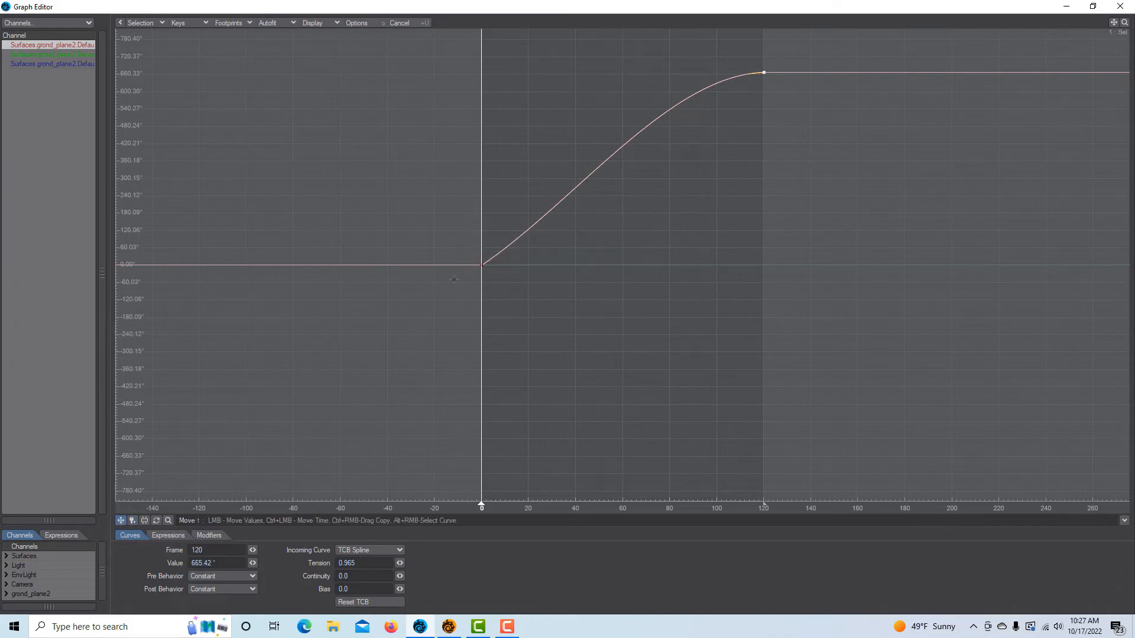
pyautogui.click(481, 264)
pyautogui.moveTo(400, 565); pyautogui.dragTo(393, 571)
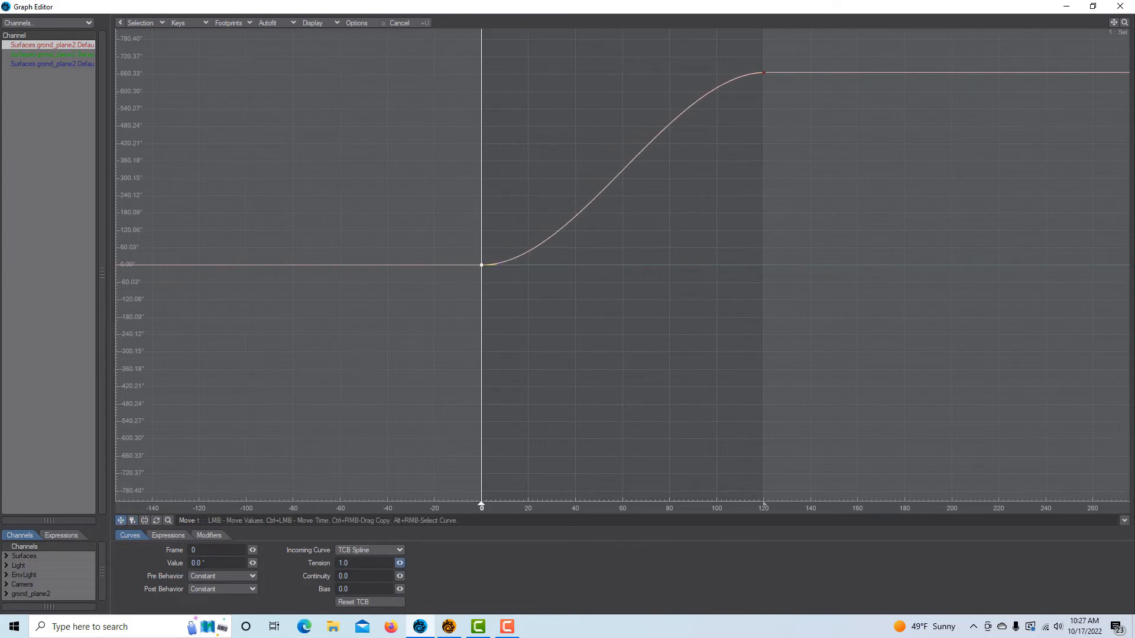
pyautogui.click(1122, 8)
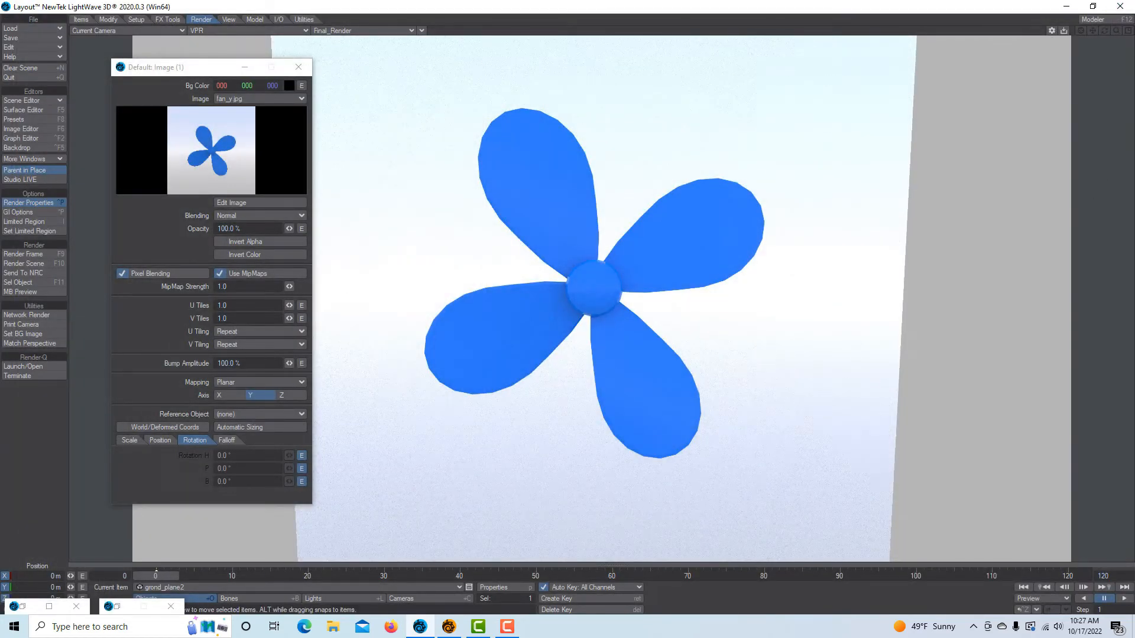
# Play the animation to check the spinning fan, pause at frame 101 and close the image settings
pyautogui.click(1124, 599)
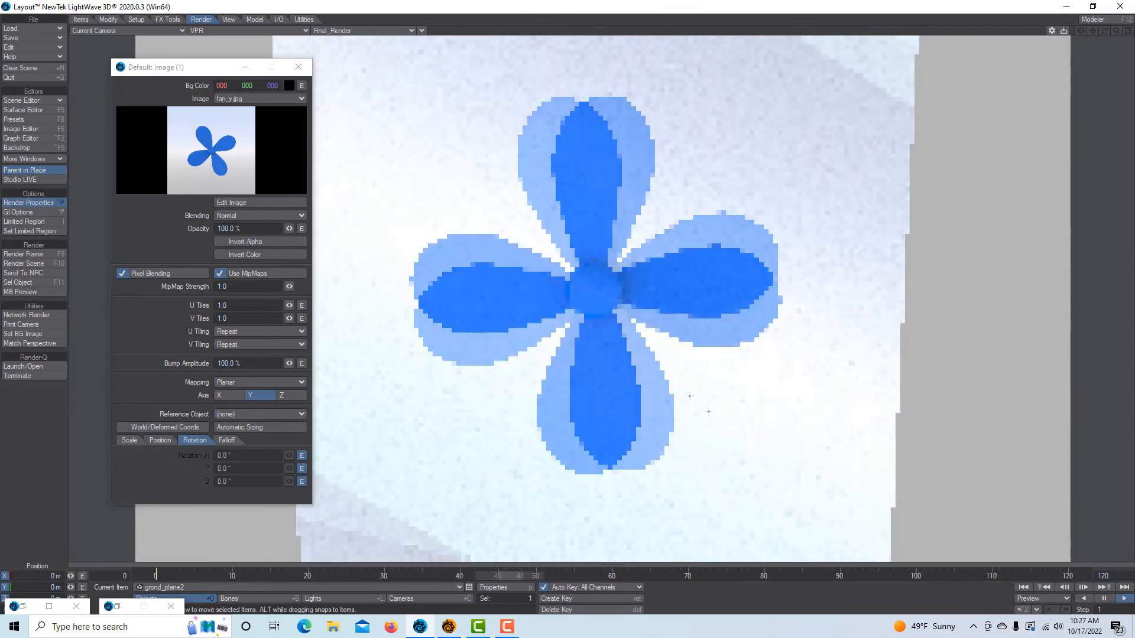
pyautogui.click(1105, 599)
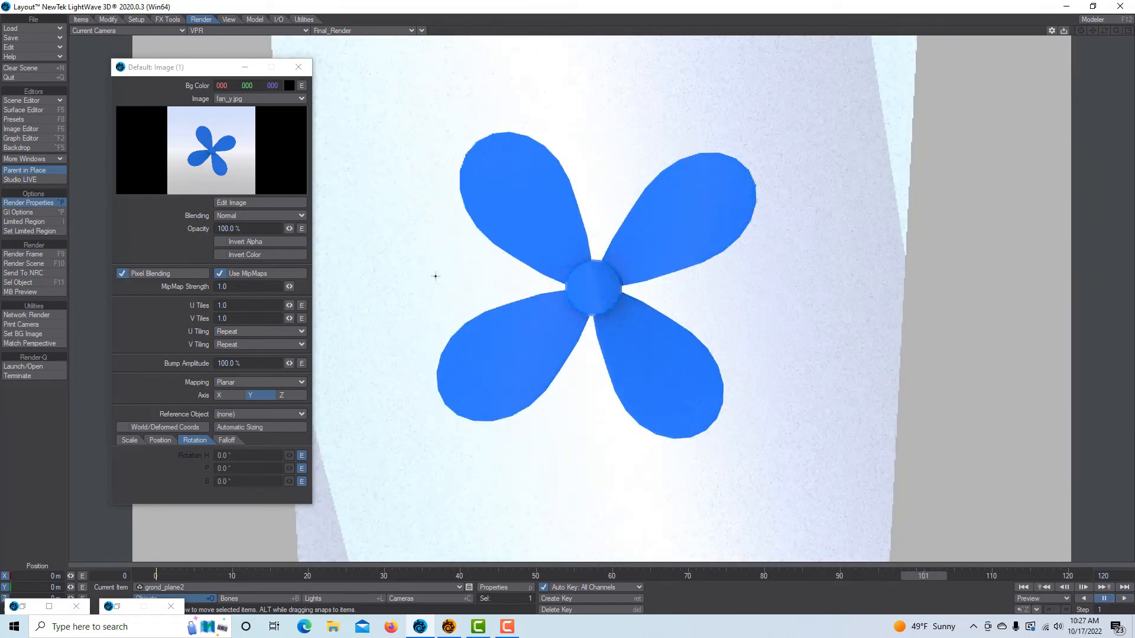
pyautogui.click(297, 67)
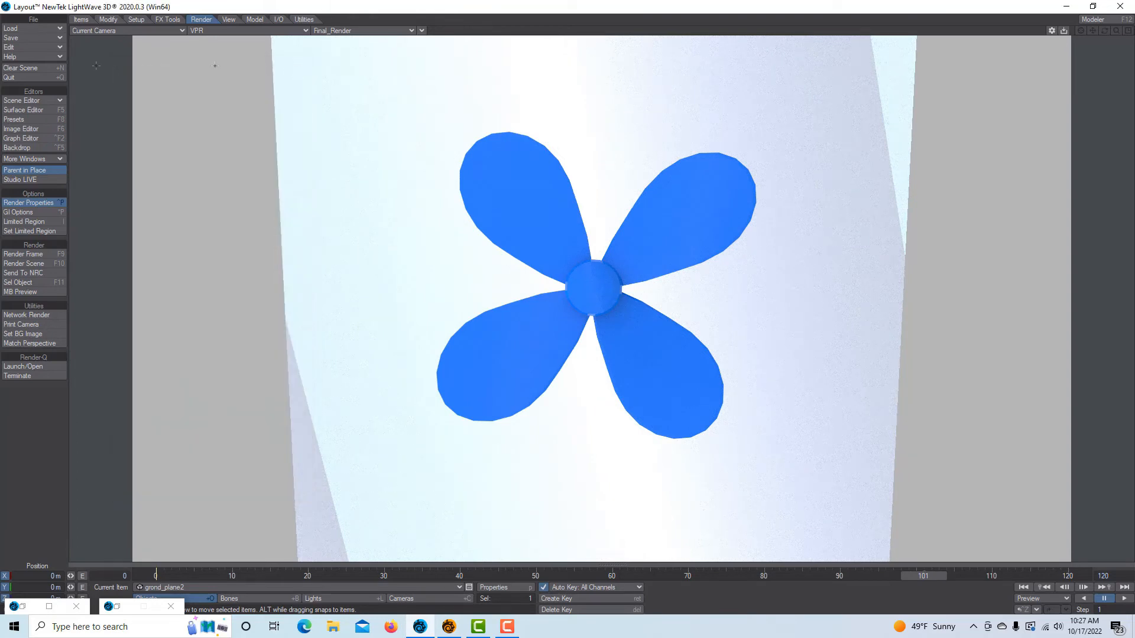
# Duplicate the Image (1) node in the surface's node graph and connect the copy's Color output to the original's Bg Color input
pyautogui.click(23, 110)
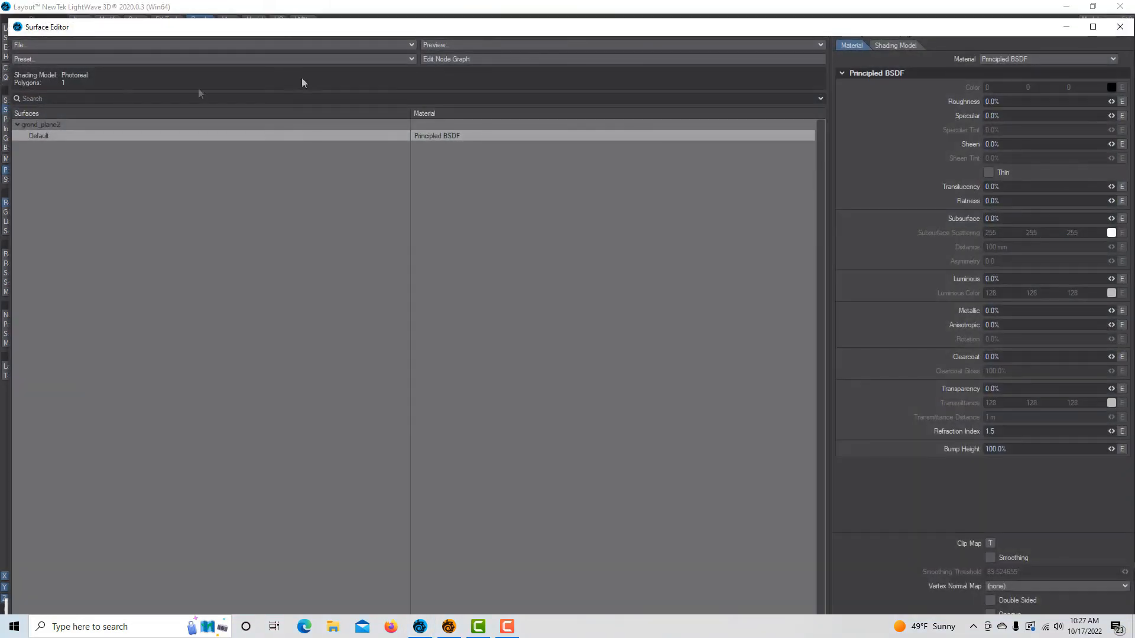
pyautogui.click(432, 62)
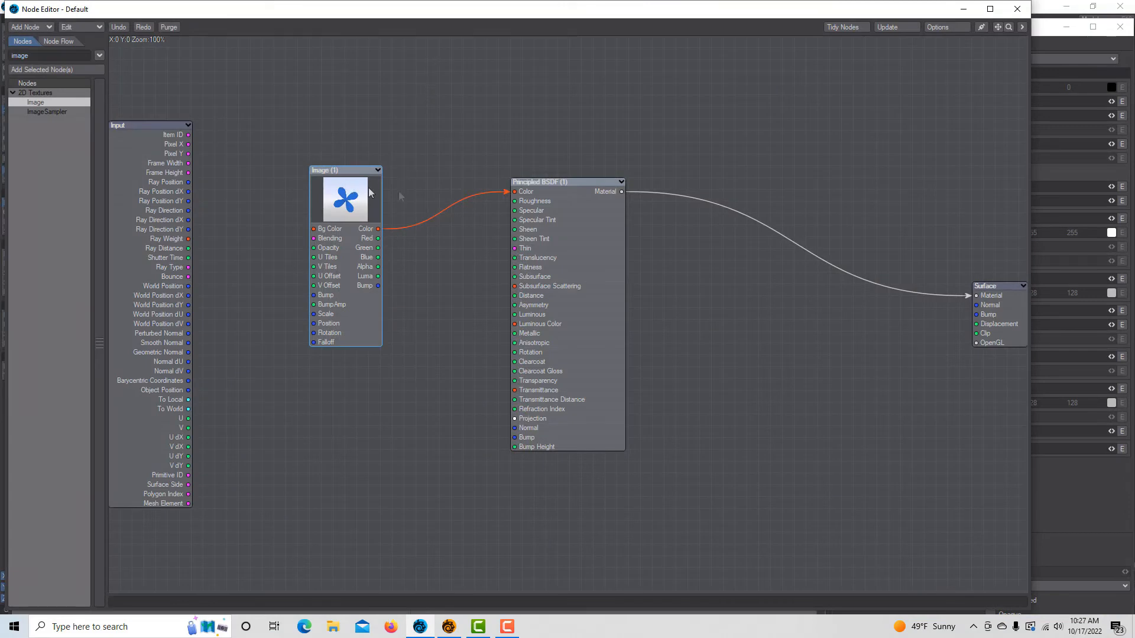
pyautogui.moveTo(369, 192); pyautogui.dragTo(440, 204)
pyautogui.rightClick(412, 201)
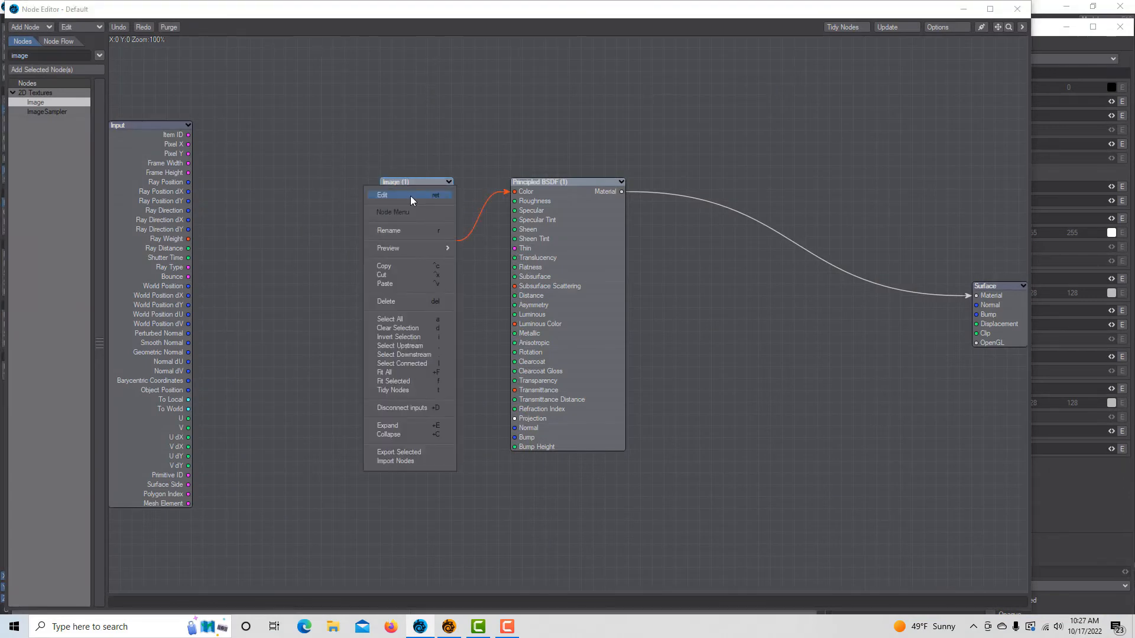
pyautogui.click(405, 272)
pyautogui.rightClick(246, 142)
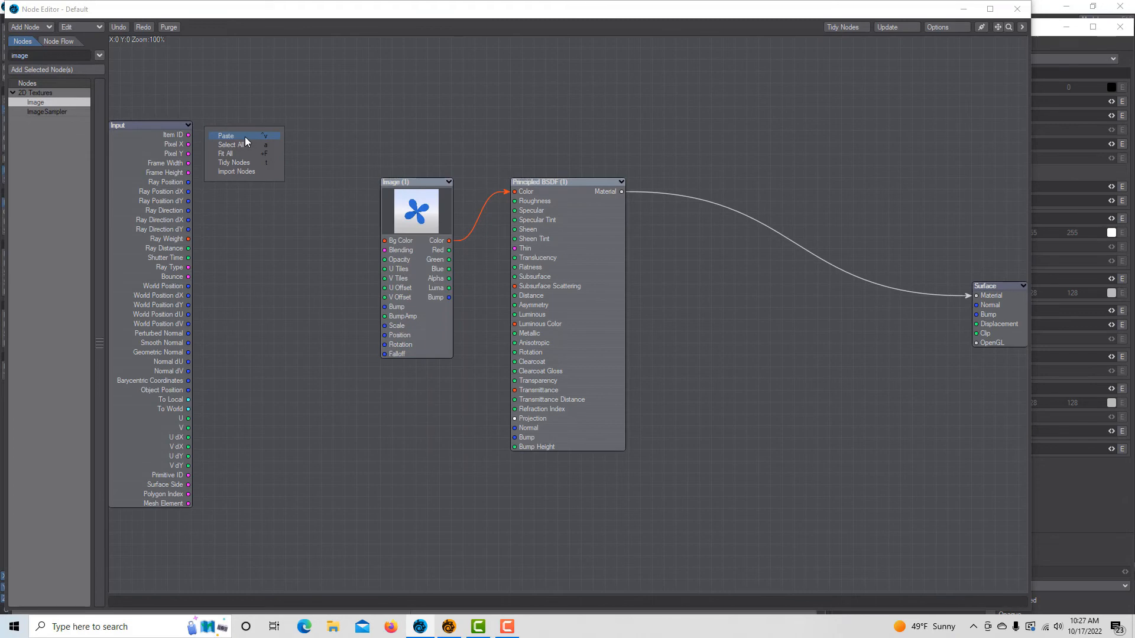
pyautogui.click(244, 136)
pyautogui.moveTo(576, 272); pyautogui.dragTo(397, 242)
# Load fan_y_alpha.jpg from the Desktop as the image of the duplicated Image (2) node and close its settings
pyautogui.doubleClick(276, 175)
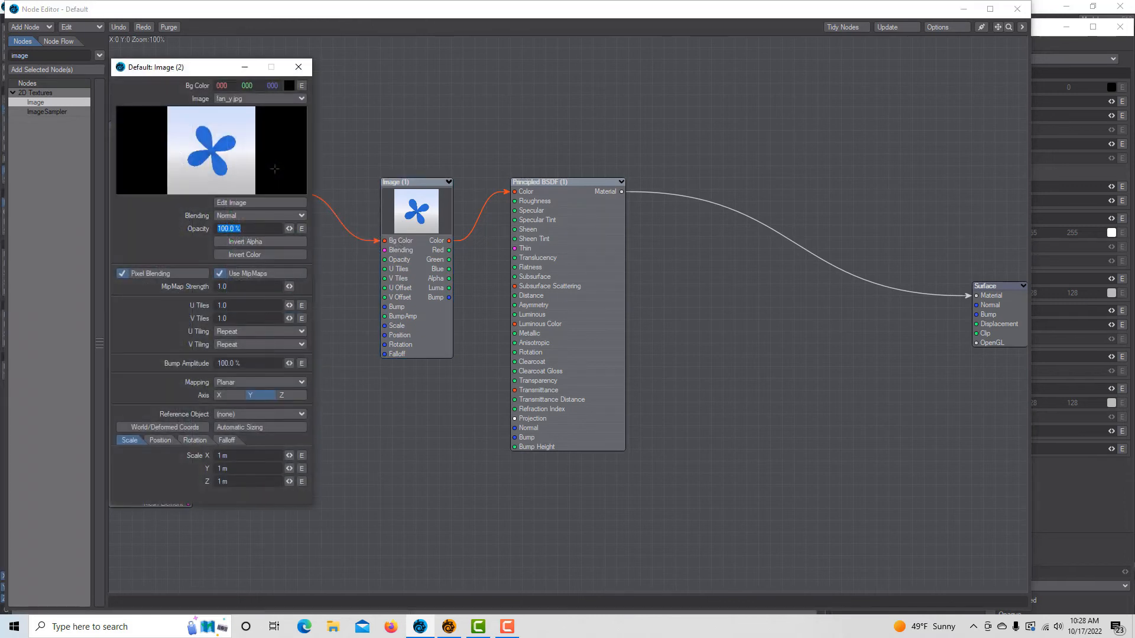
pyautogui.click(299, 104)
pyautogui.click(300, 116)
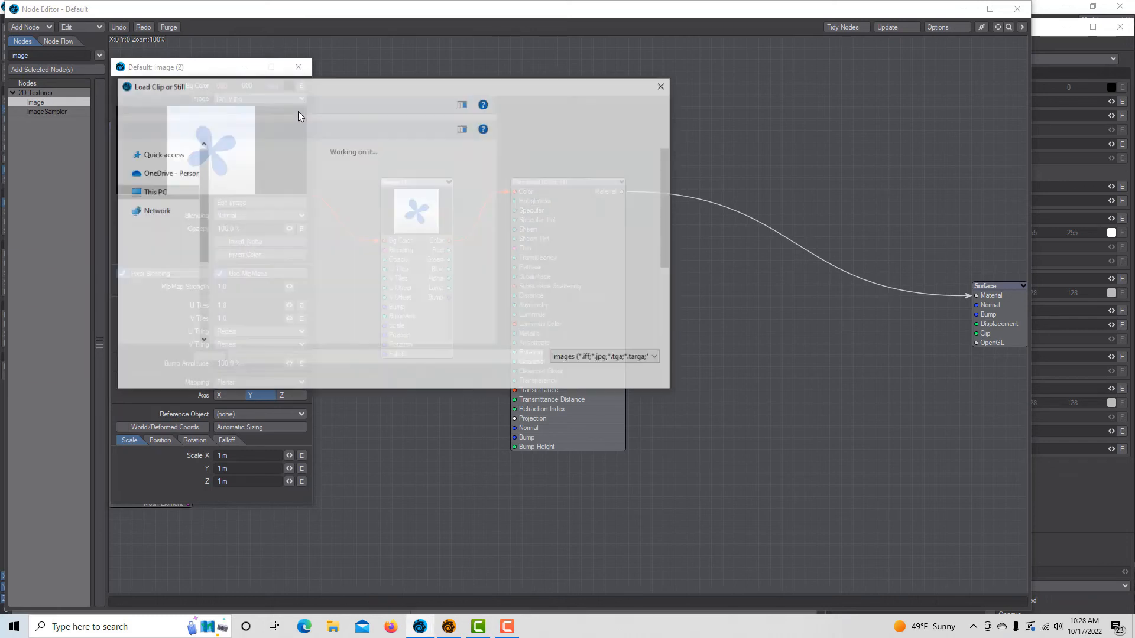
pyautogui.moveTo(672, 197); pyautogui.dragTo(681, 254)
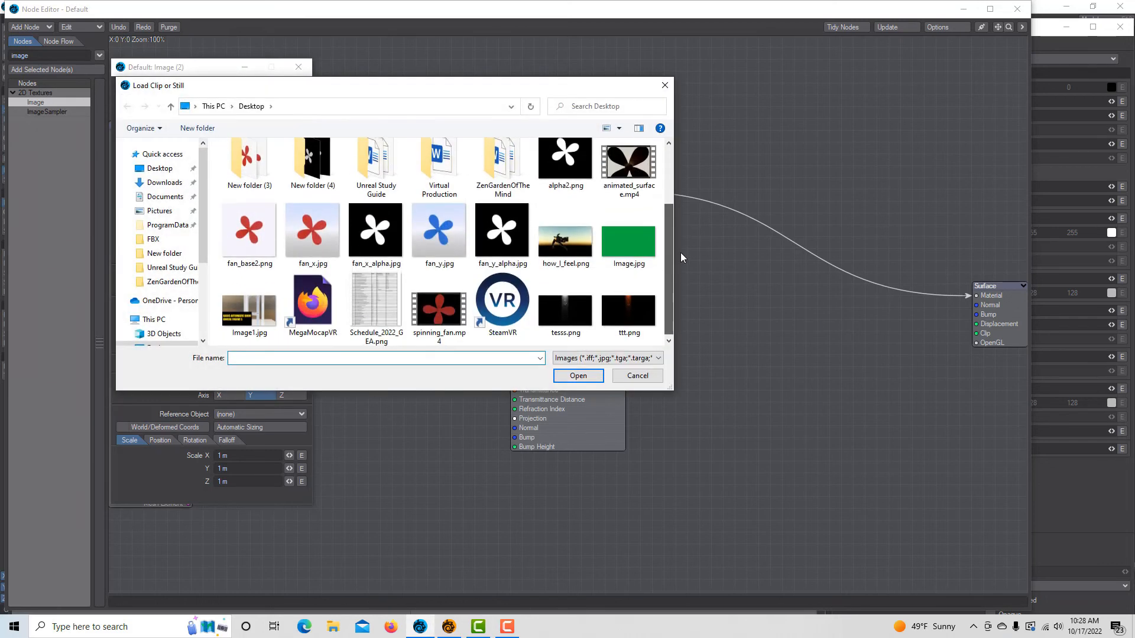
pyautogui.click(502, 234)
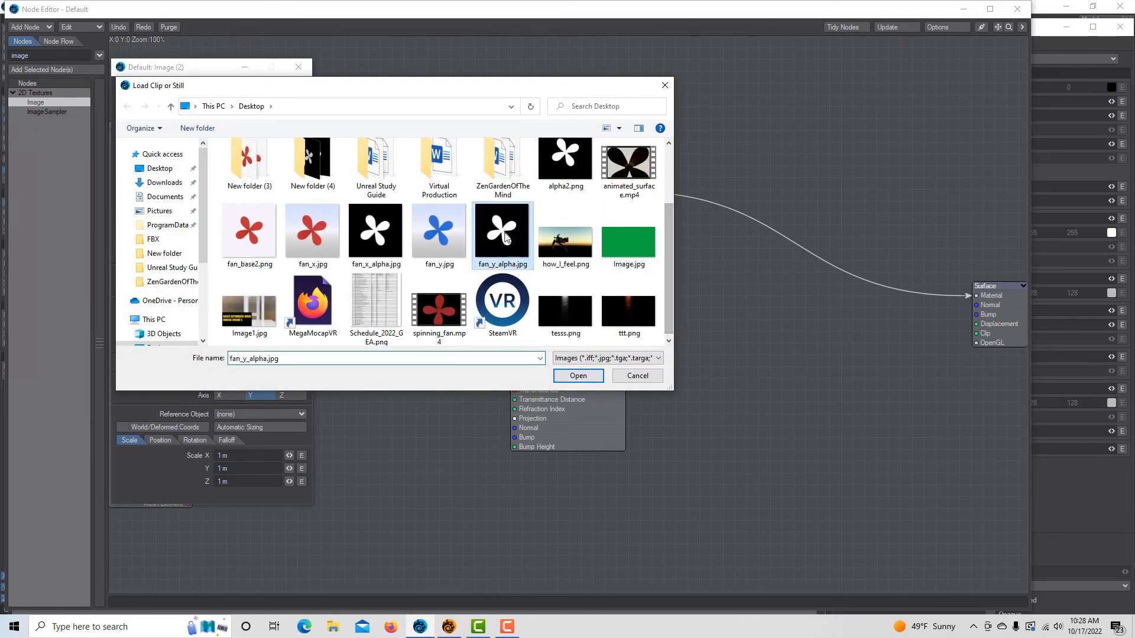
pyautogui.click(579, 376)
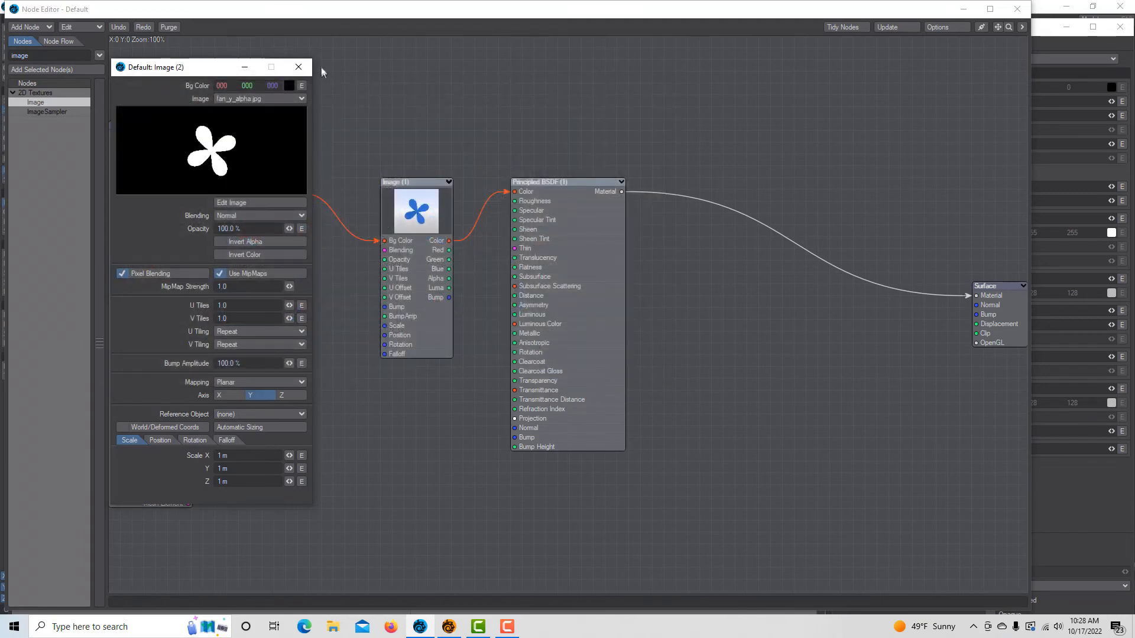
pyautogui.click(299, 67)
# Set the blending mode of the Image (1) node to Multiply
pyautogui.doubleClick(402, 219)
pyautogui.click(295, 216)
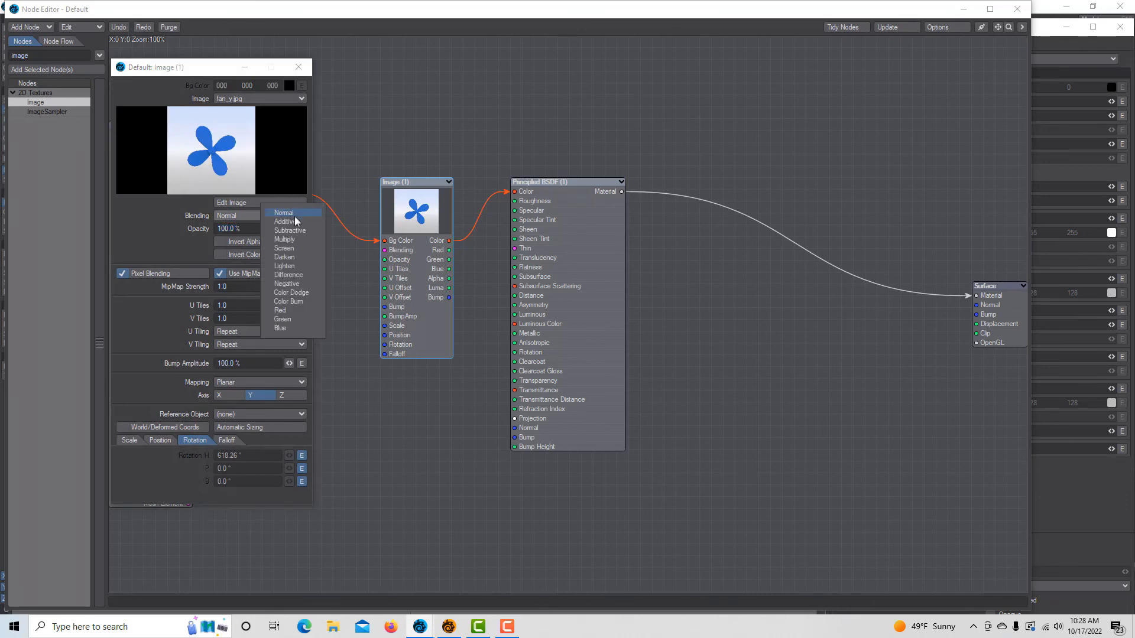
pyautogui.click(298, 249)
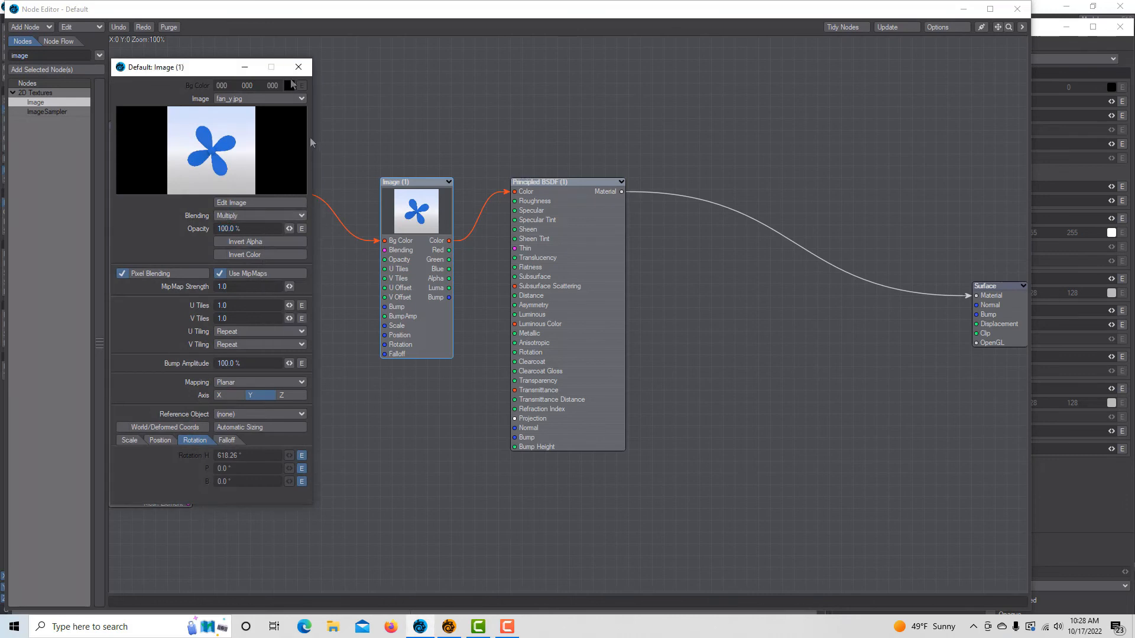
# Minimize the image settings, Node Editor and Surface Editor, and play the animation to check the masked fan in the viewport
pyautogui.click(245, 66)
pyautogui.click(961, 10)
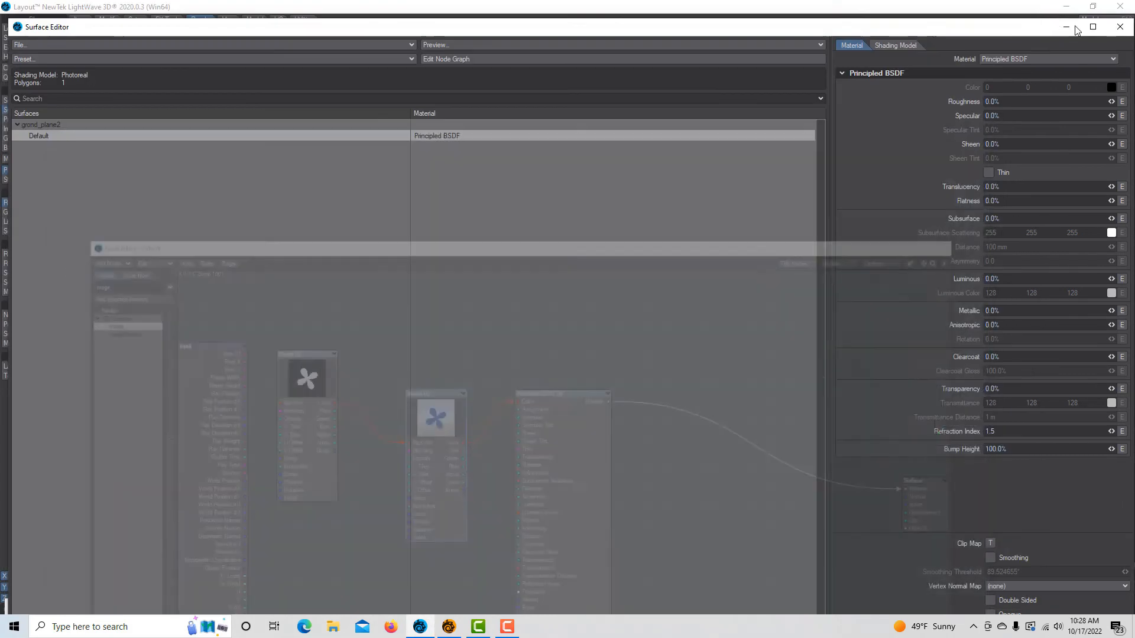
pyautogui.click(1070, 26)
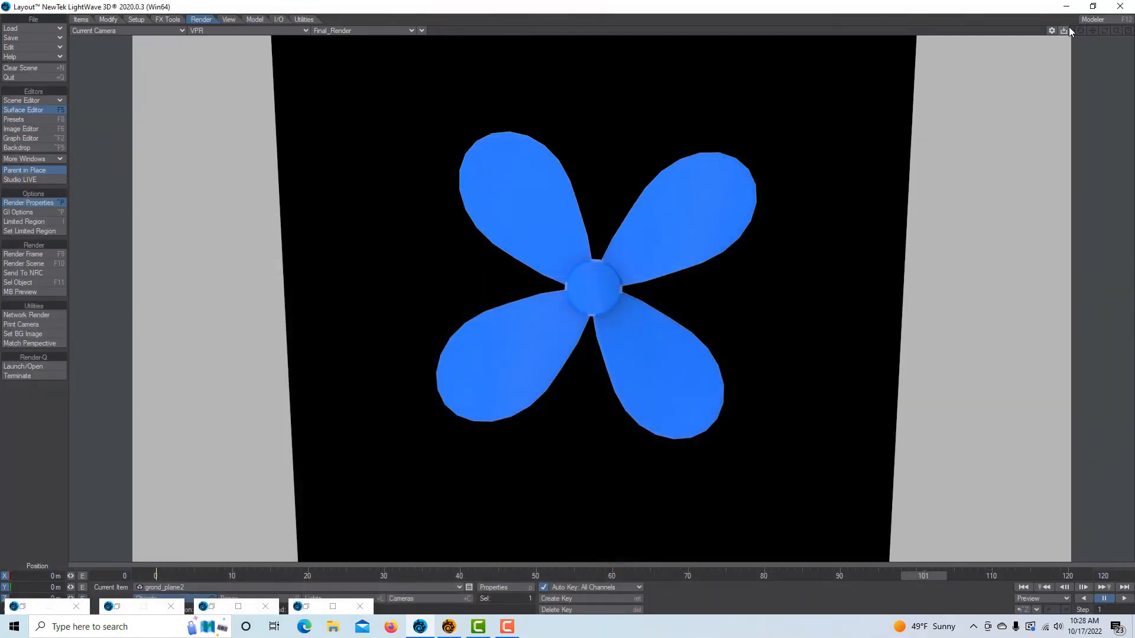
pyautogui.click(1124, 599)
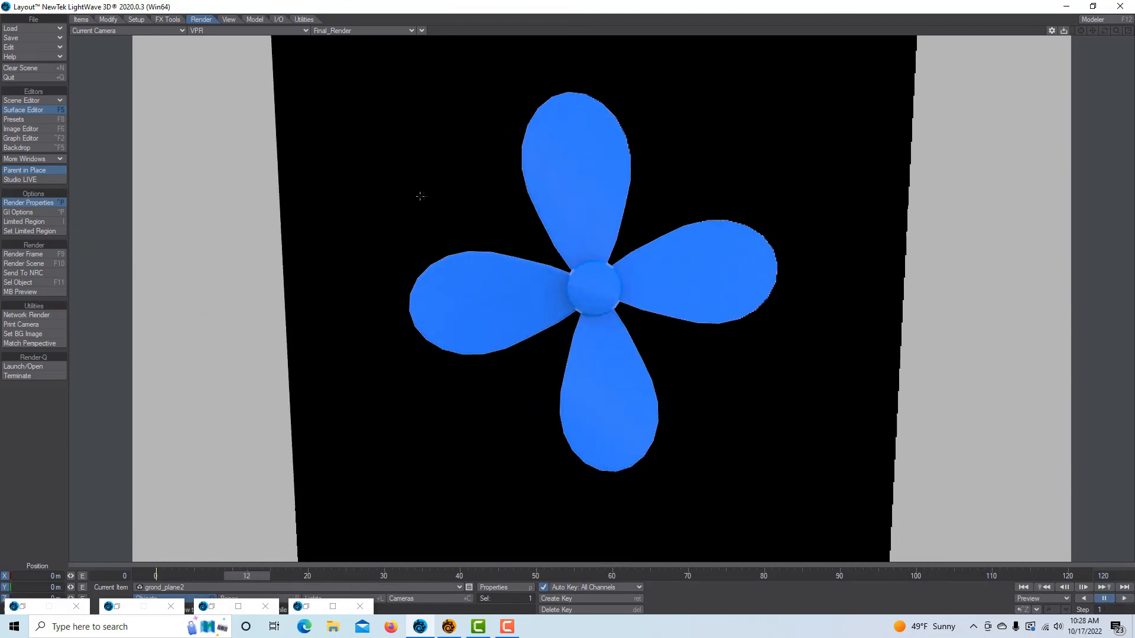
# Disable the Backdrop environment in the scene's effects settings and close them
pyautogui.click(35, 149)
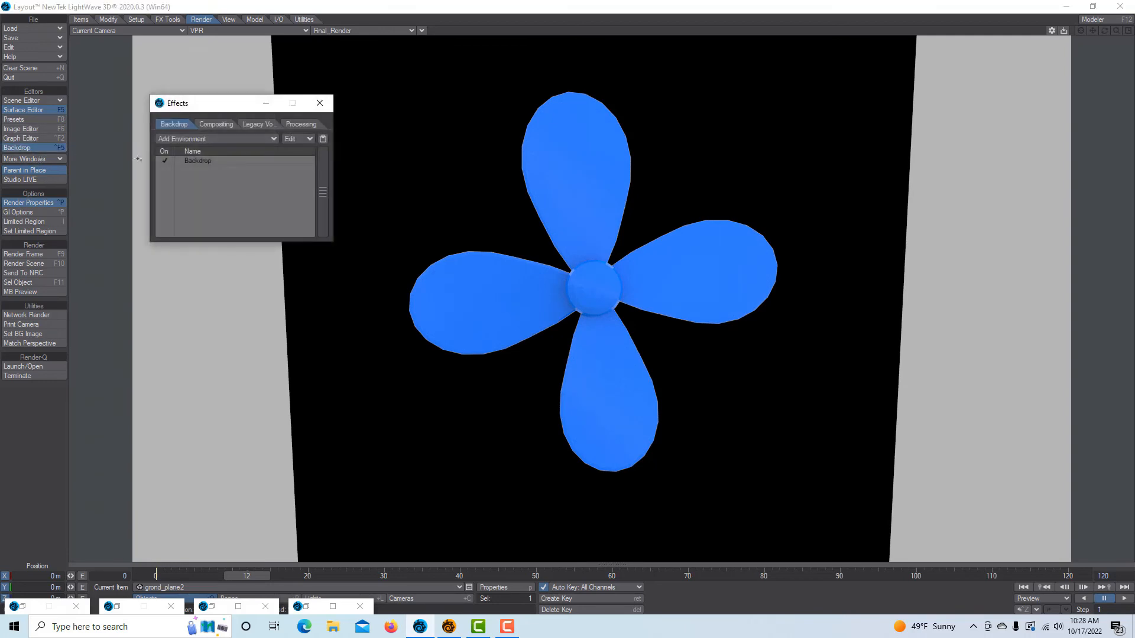
pyautogui.click(168, 162)
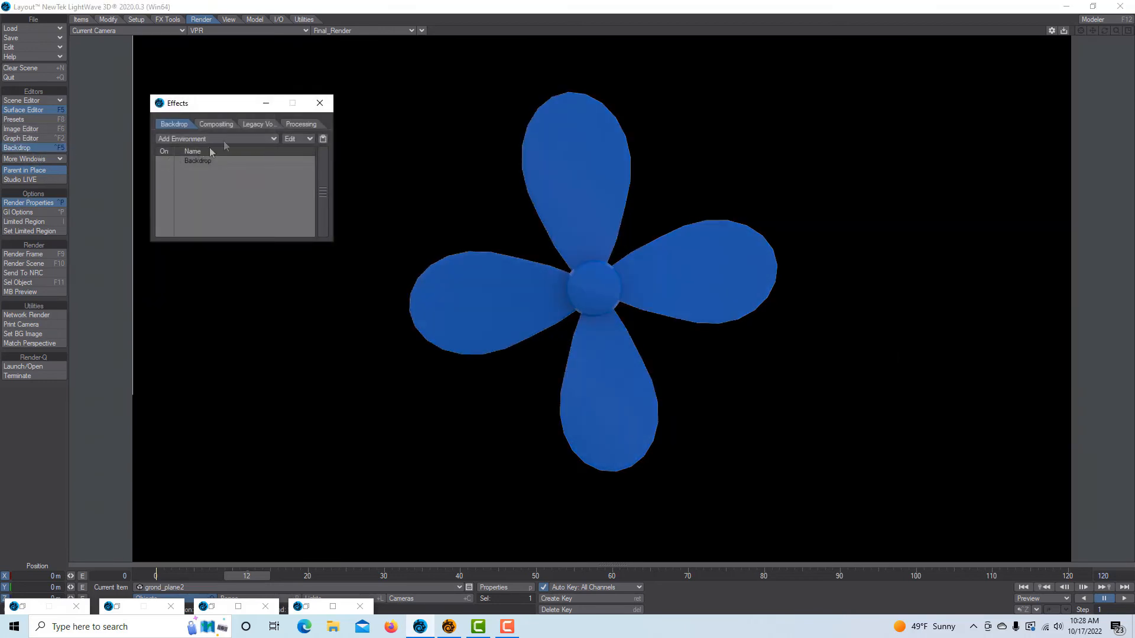
pyautogui.click(319, 110)
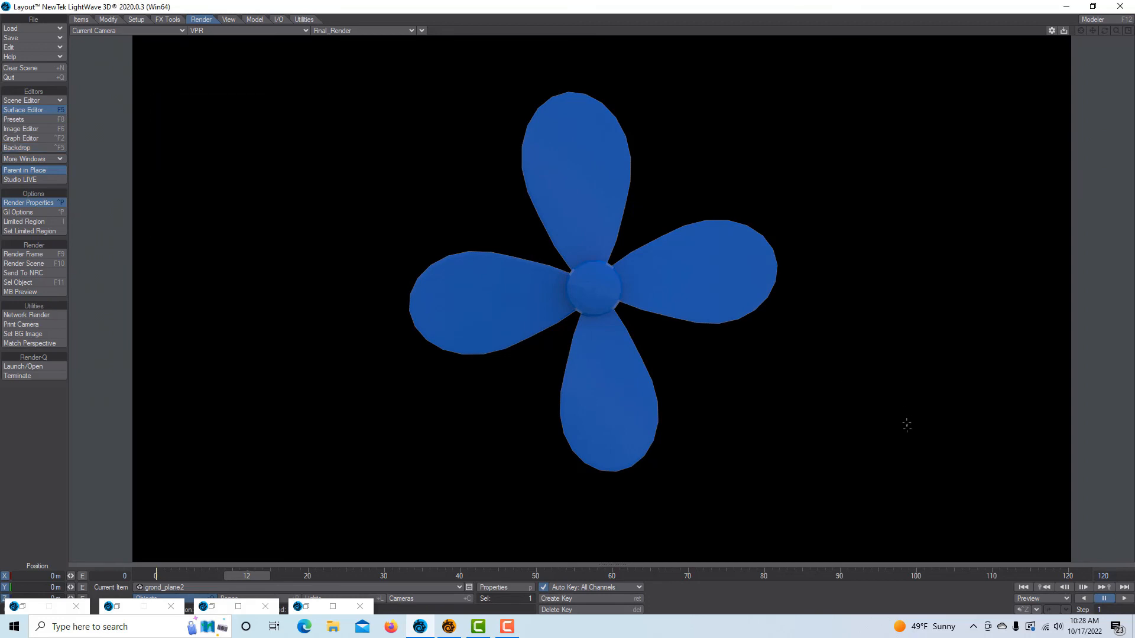